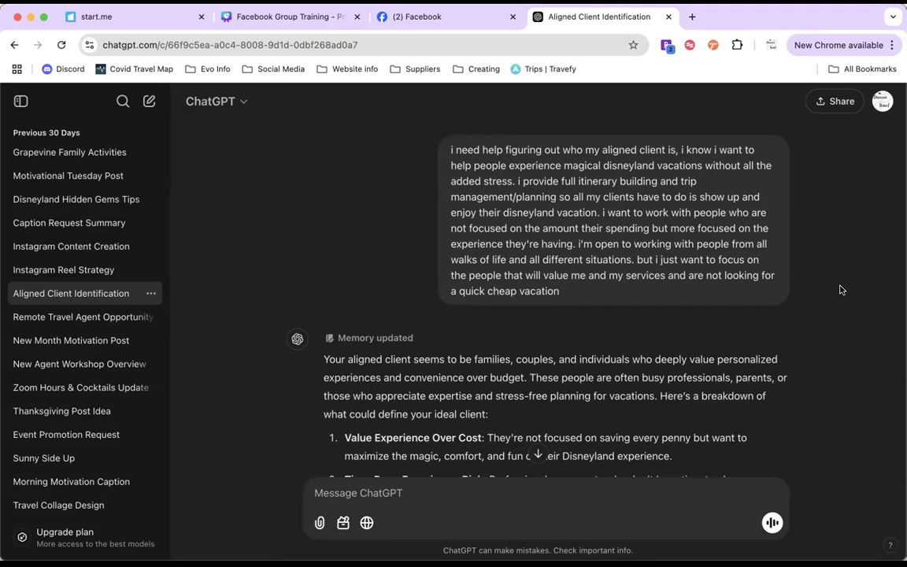
Step: Examine the aligned client breakdown in the first reply, highlighting the phrases on personalized experiences and on busy professionals and parents
scroll(840, 290, down, 5)
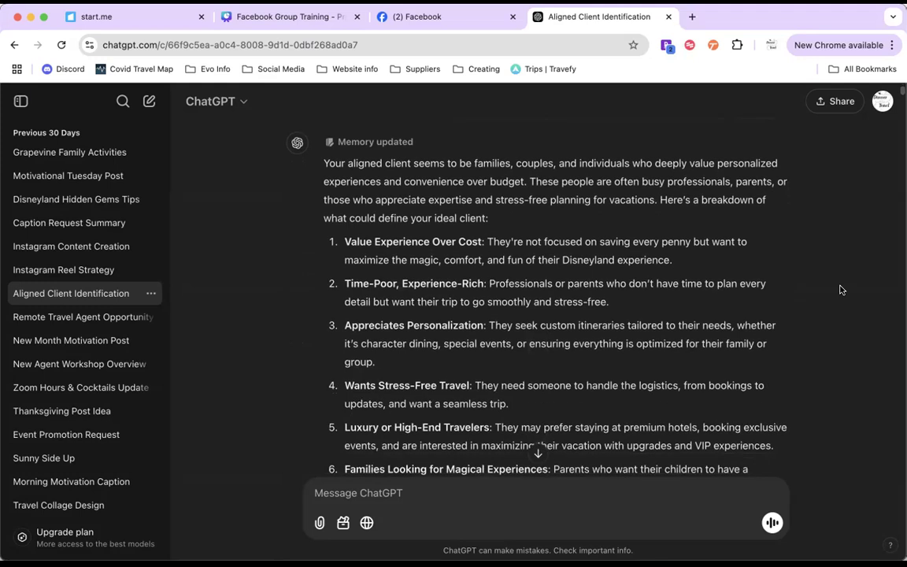
scroll(840, 289, down, 1)
scroll(840, 290, down, 1)
scroll(840, 290, up, 1)
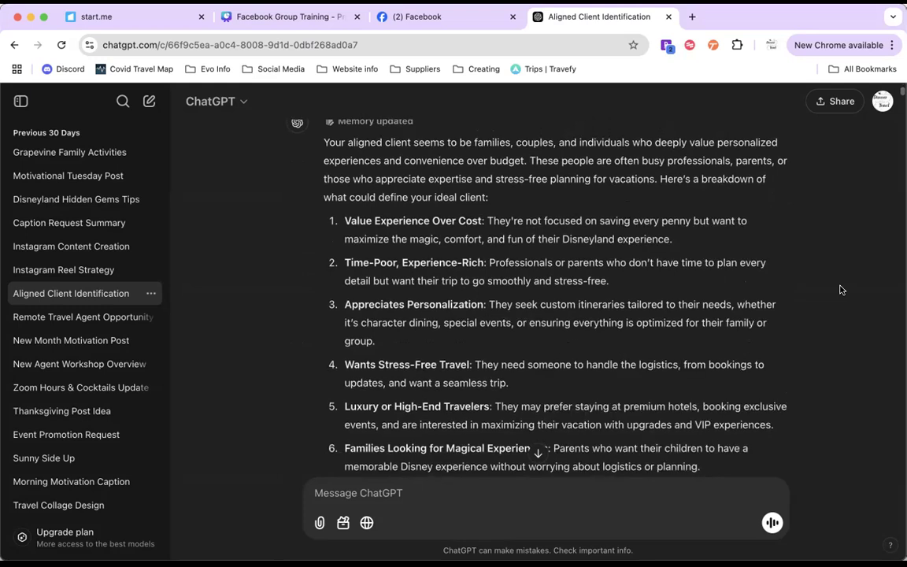
scroll(840, 290, up, 1)
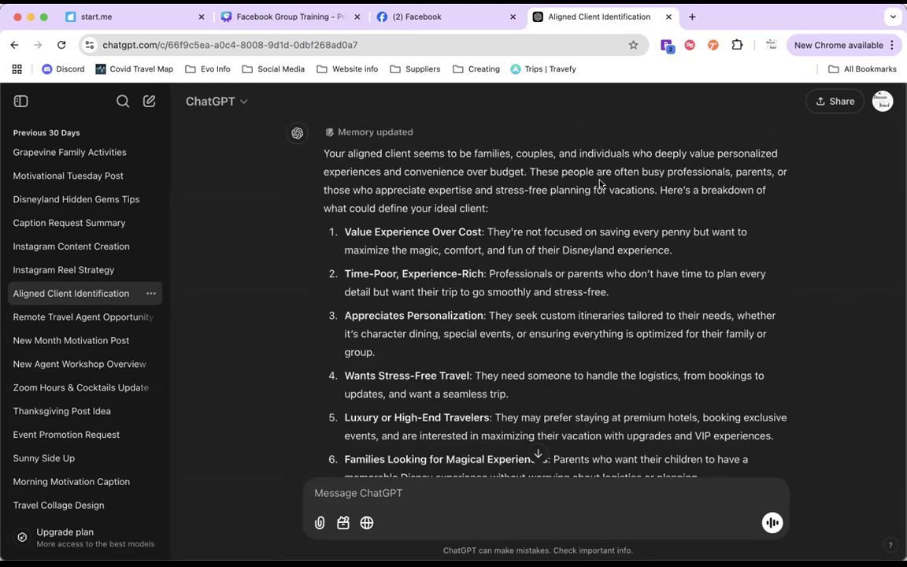
drag(718, 154, 520, 175)
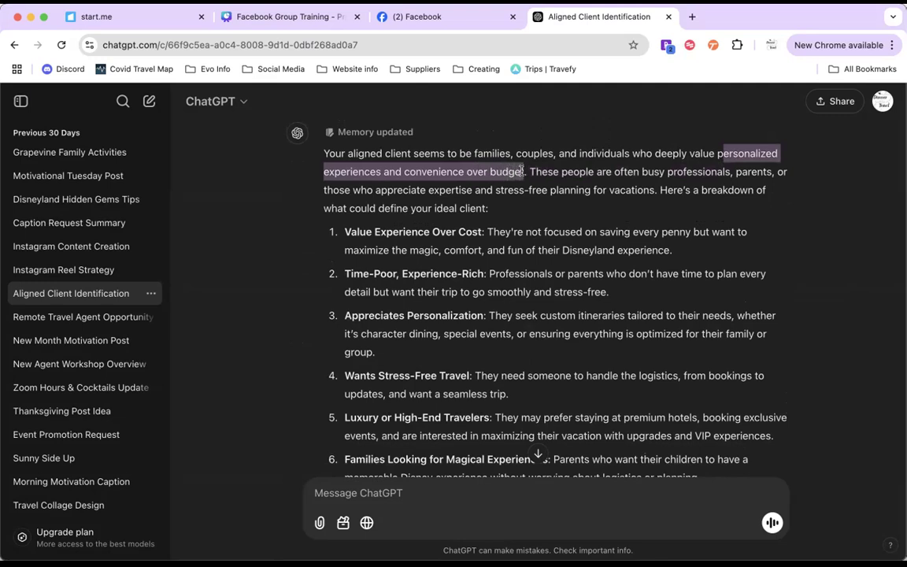
click(595, 185)
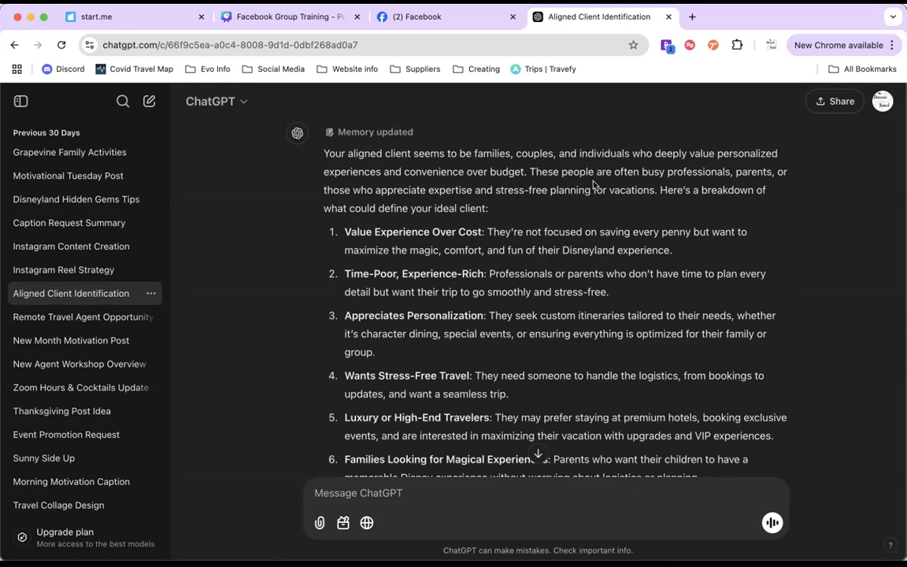
drag(529, 171, 662, 200)
click(662, 200)
scroll(662, 200, down, 2)
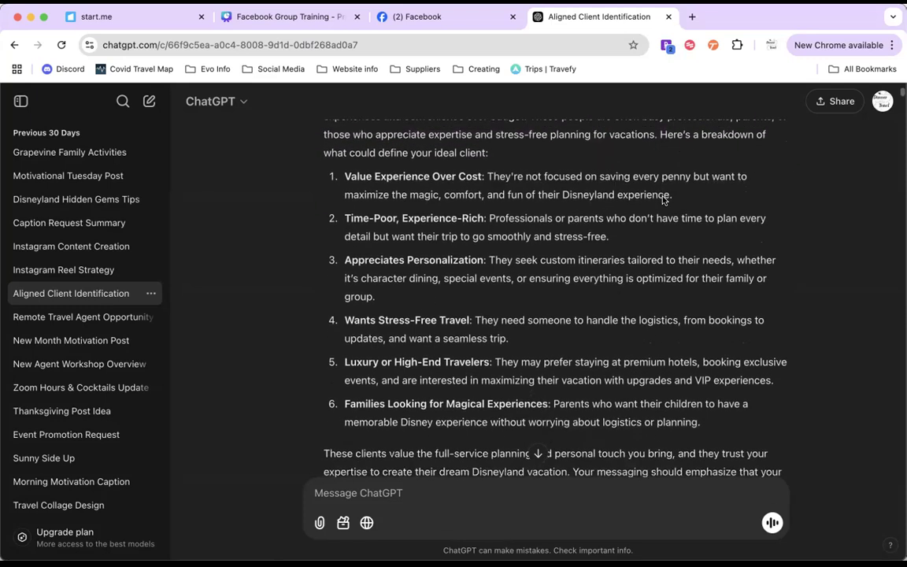
scroll(662, 200, up, 1)
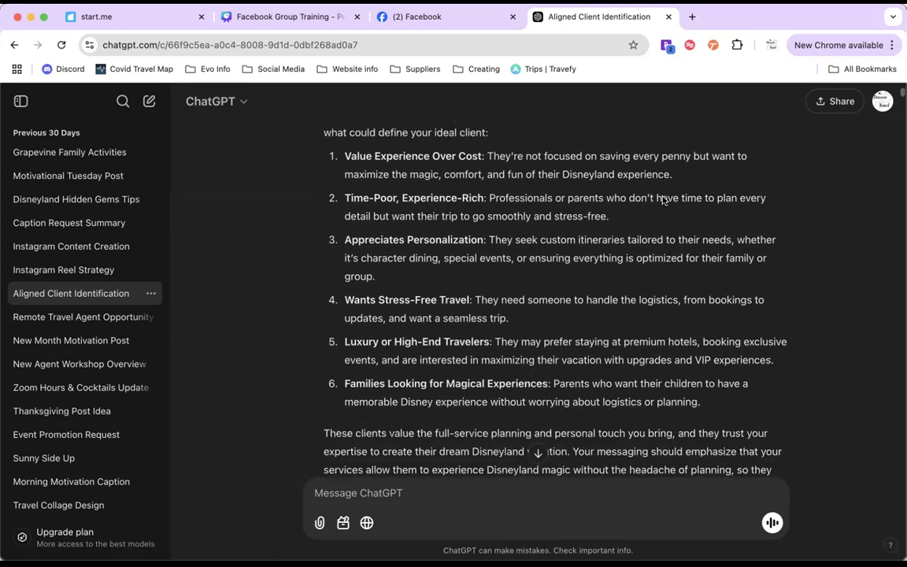
scroll(662, 200, up, 1)
scroll(662, 200, down, 1)
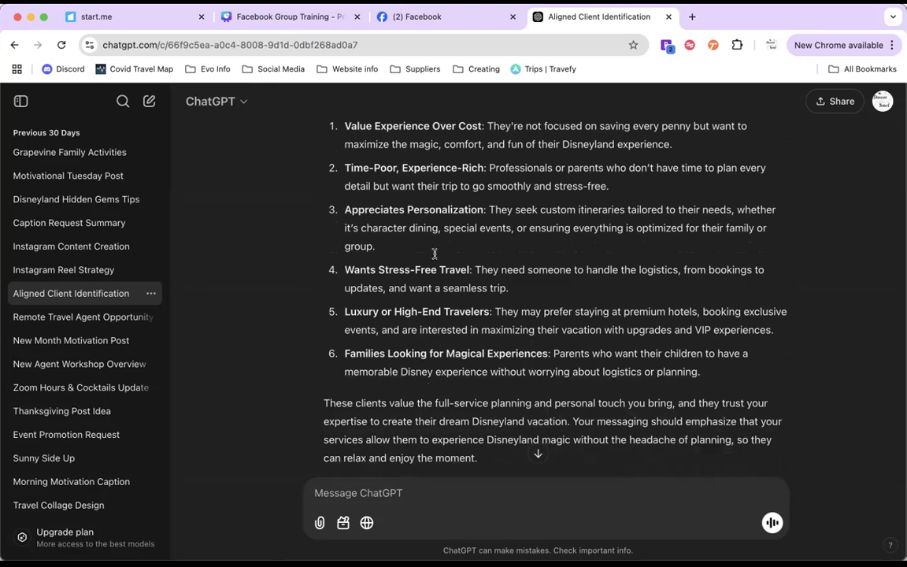
Step: Review the follow-up prompts and replies on naming the Facebook group and writing its description, highlighting the group name request
scroll(431, 256, down, 5)
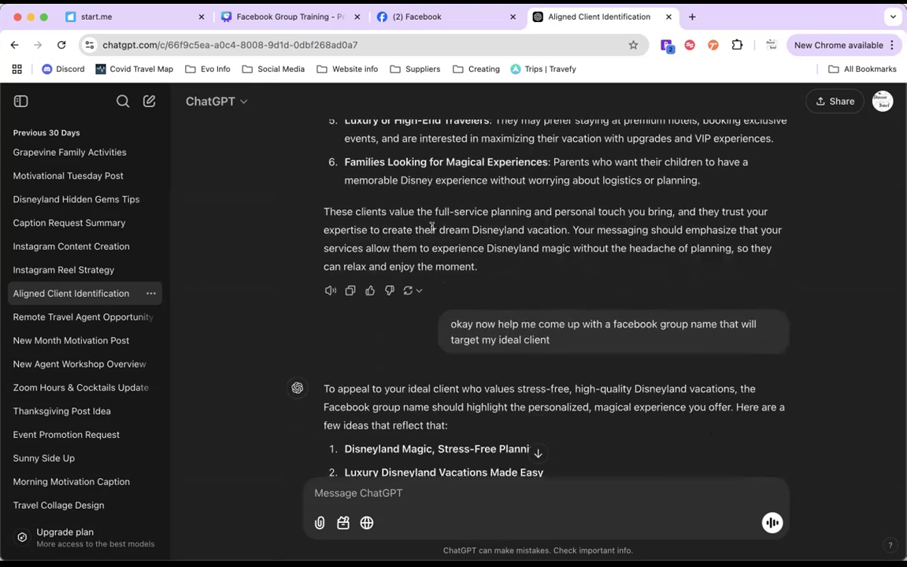
scroll(435, 244, down, 2)
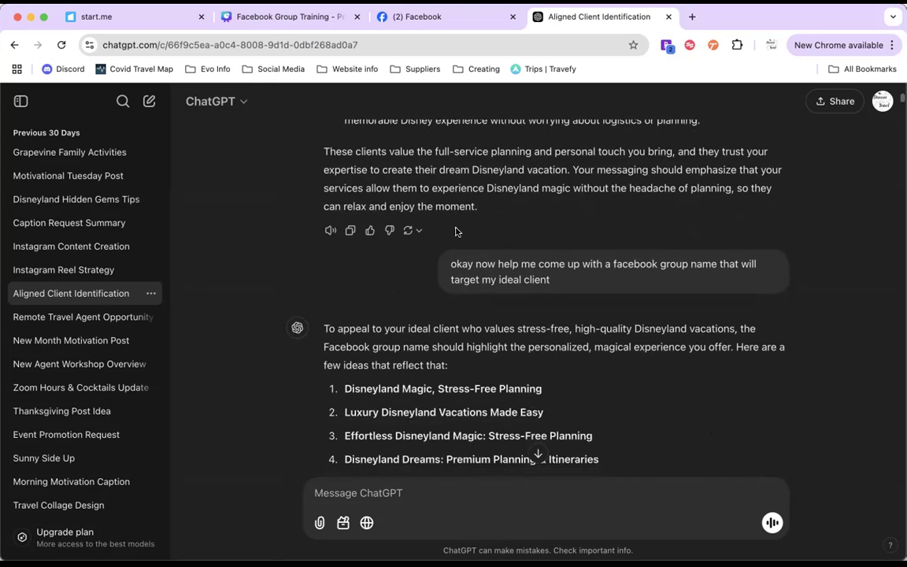
drag(421, 261, 553, 285)
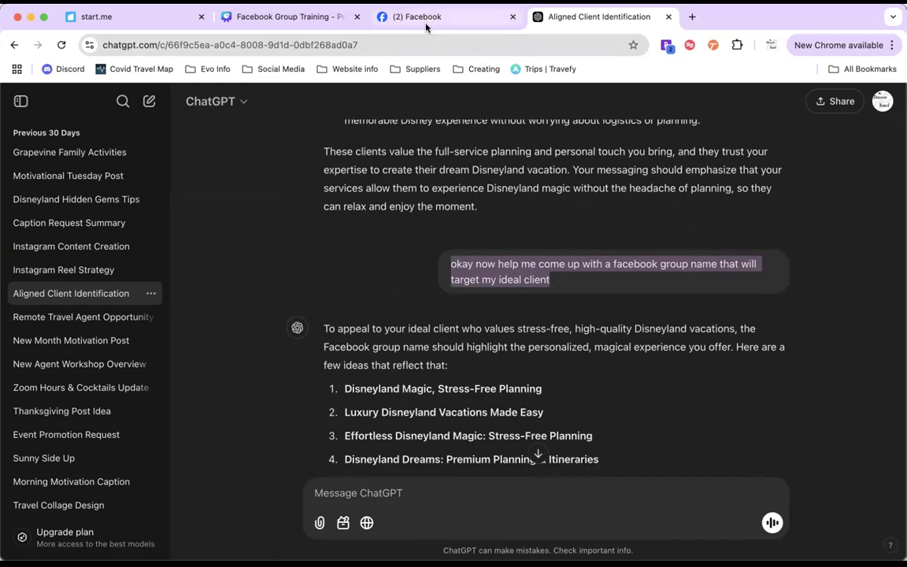
scroll(519, 295, down, 3)
scroll(523, 295, down, 1)
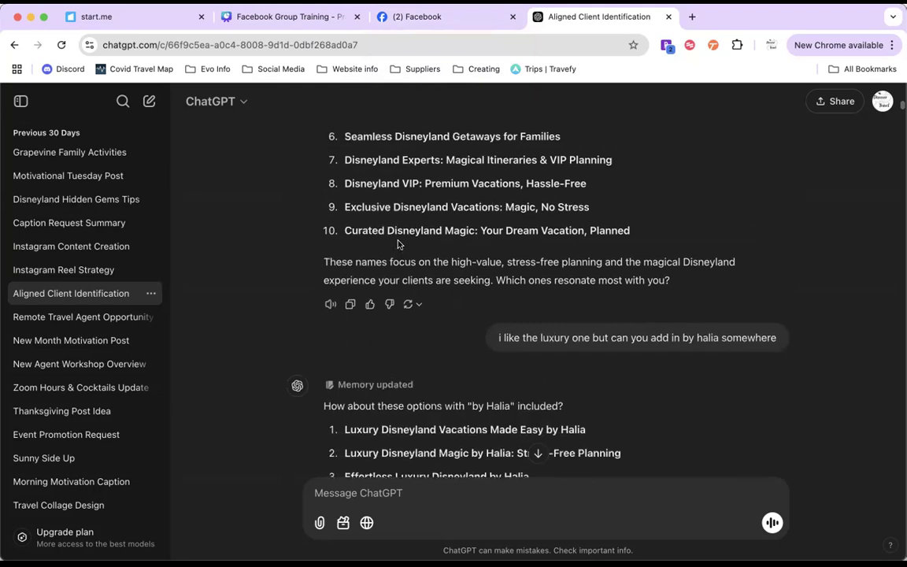
scroll(398, 244, down, 4)
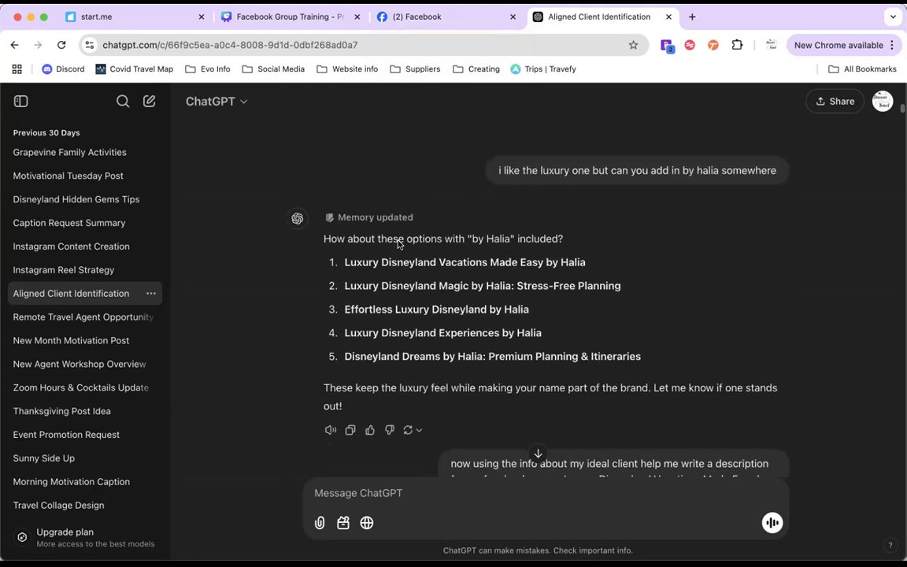
scroll(398, 244, down, 2)
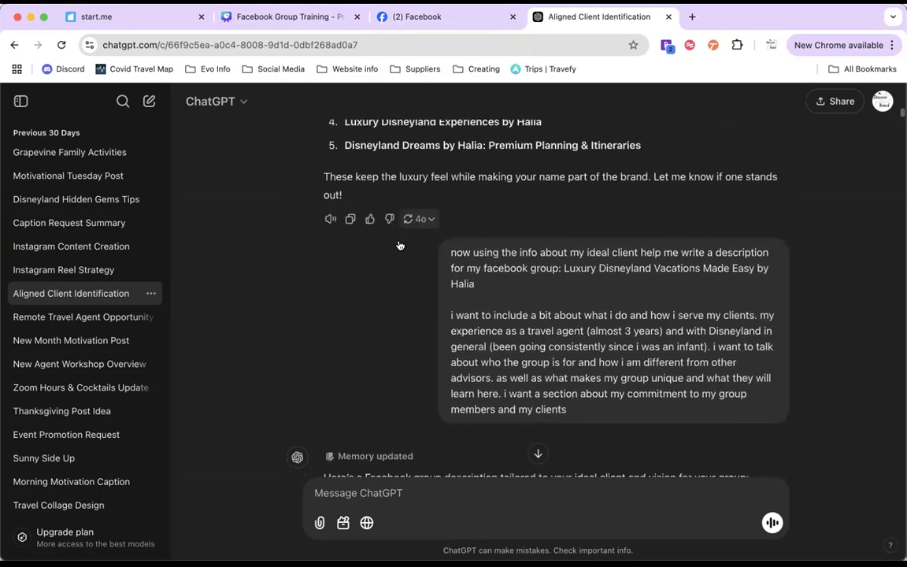
scroll(485, 274, down, 1)
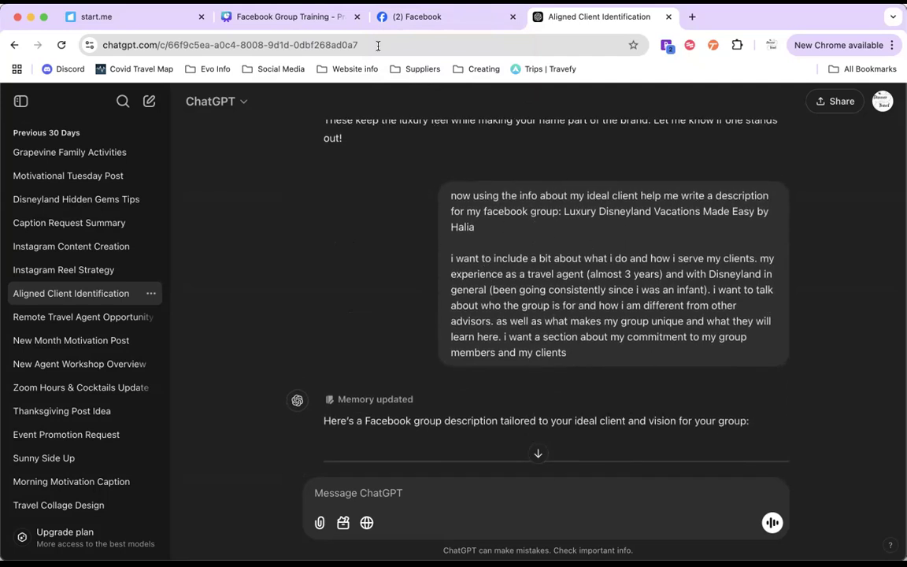
Step: Switch to the Facebook Group Training design in Canva and open its presentation options at the How to Set Up Your Group slide
click(280, 17)
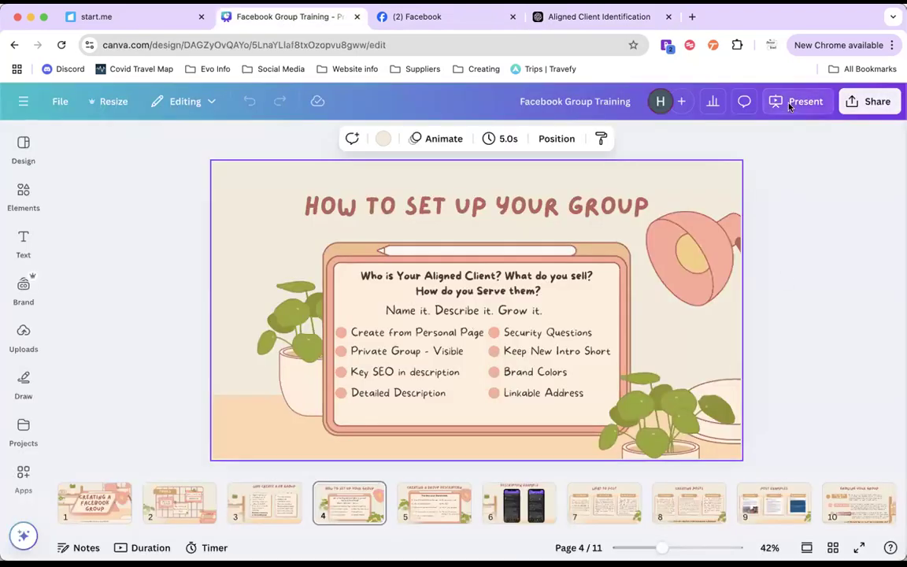
click(781, 102)
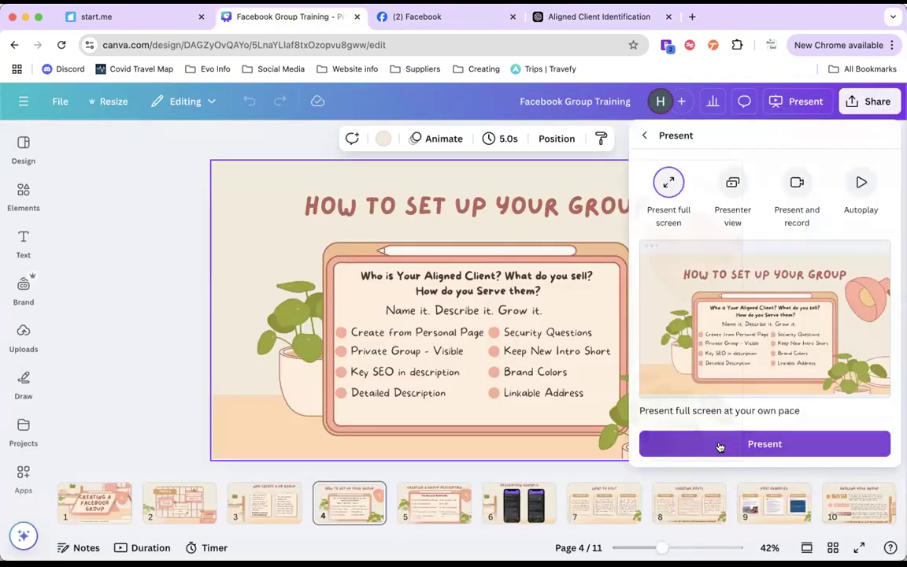
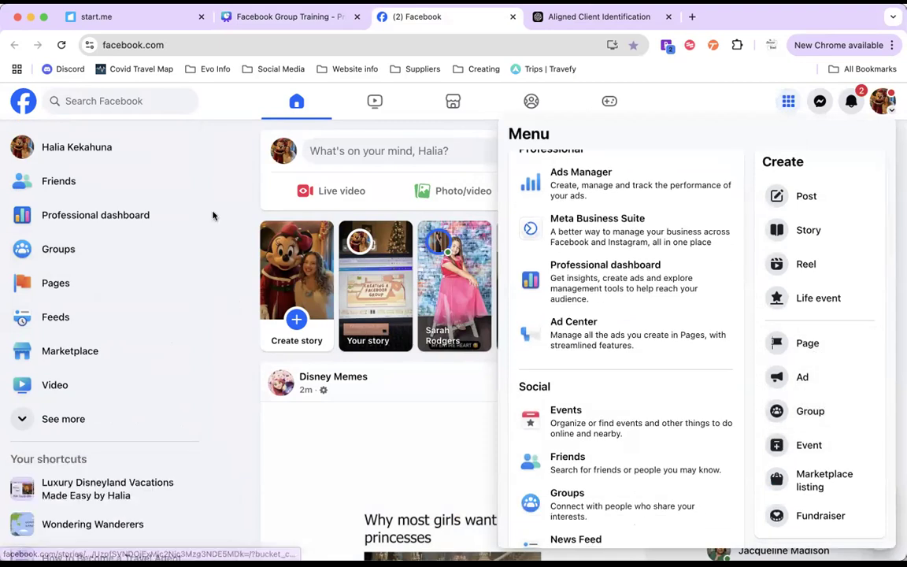
Step: Open the form for creating a new group from the Facebook Groups page
click(228, 98)
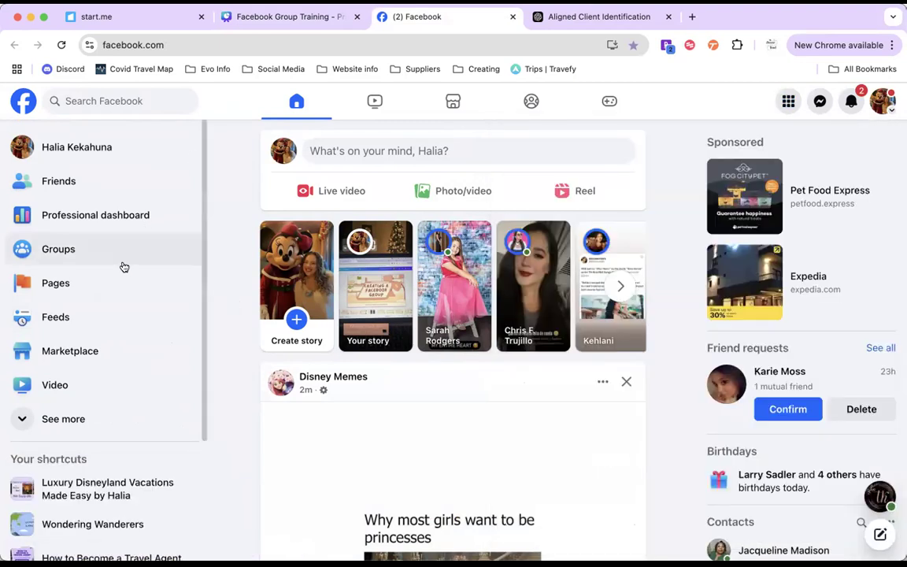
click(56, 252)
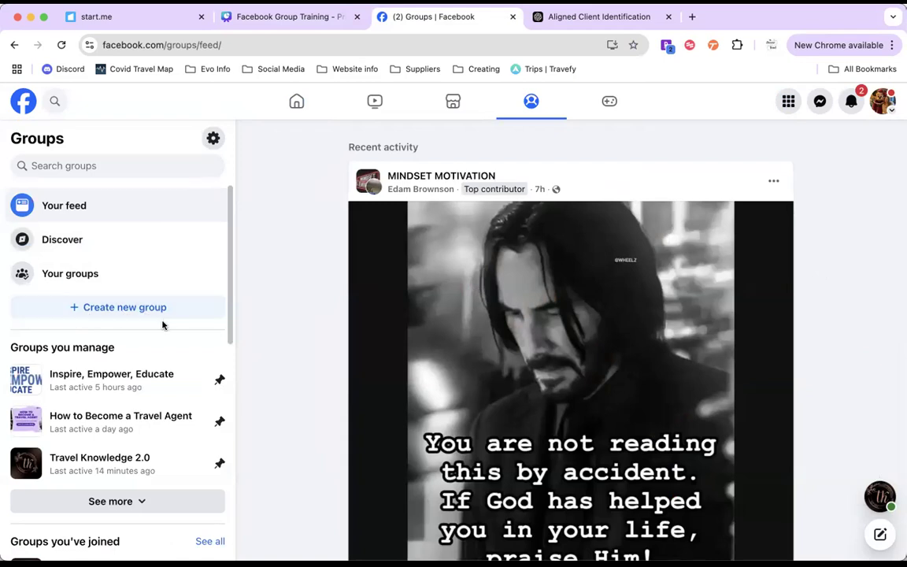
click(110, 307)
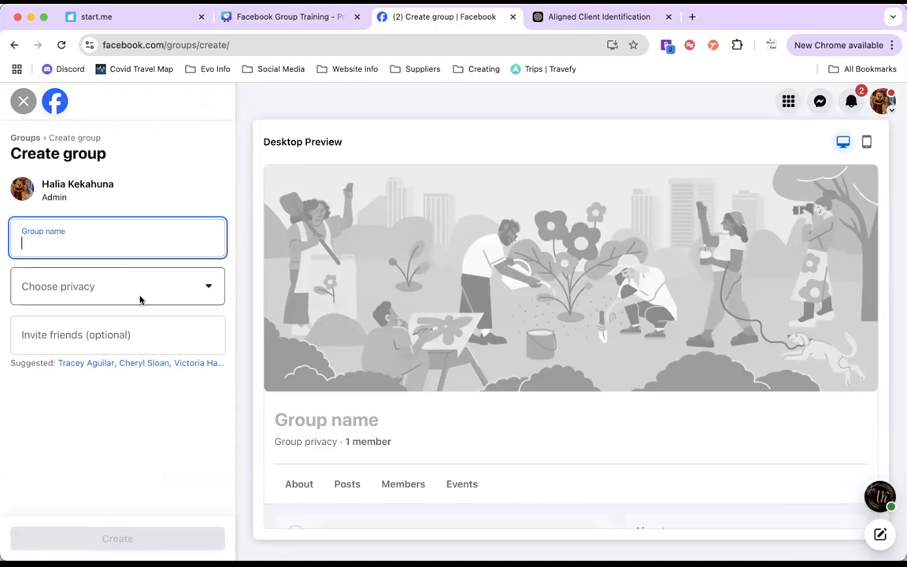
Step: Set the new group's privacy to Private and its visibility to Visible
click(207, 288)
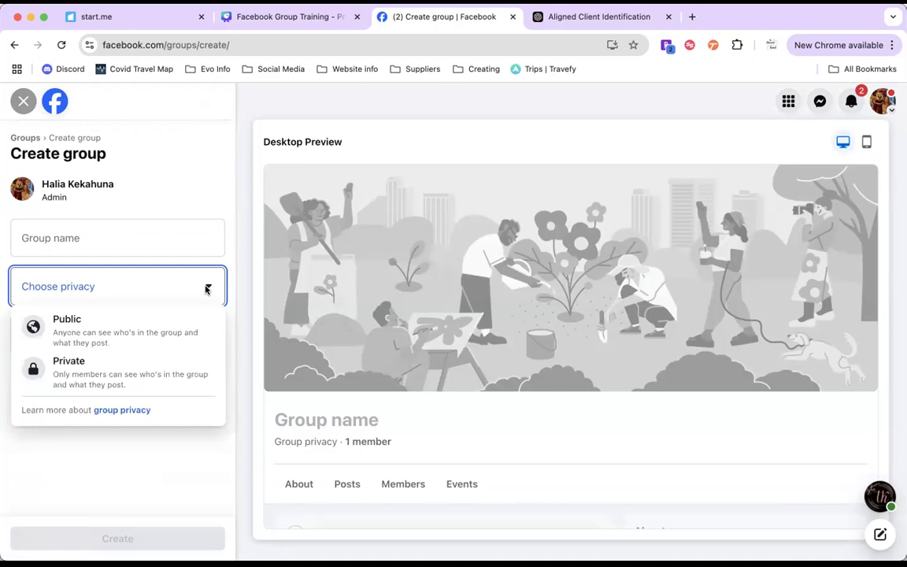
click(129, 378)
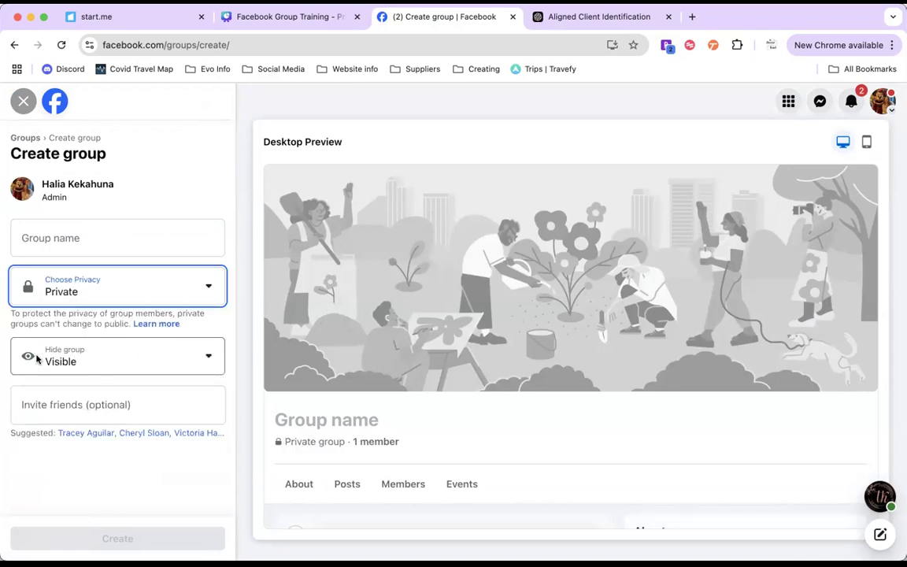
click(143, 367)
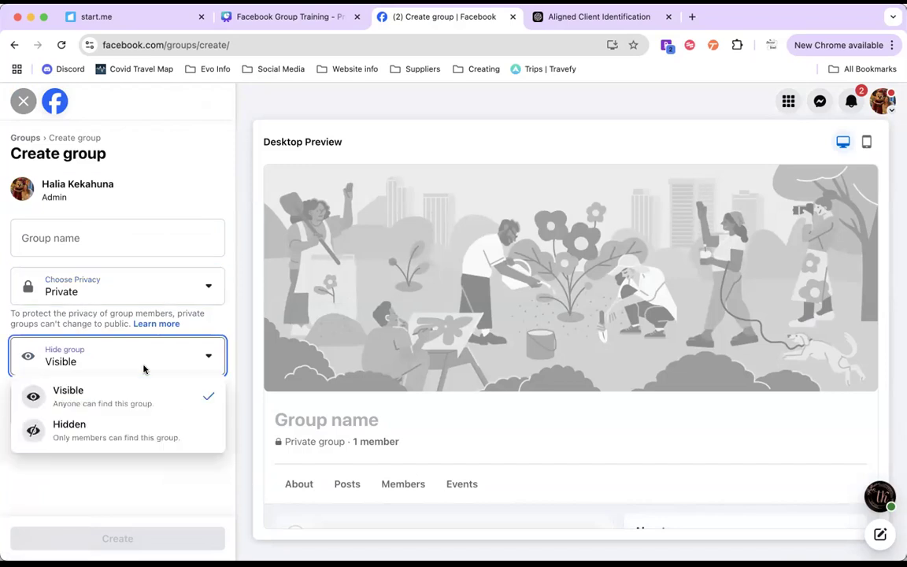
click(139, 392)
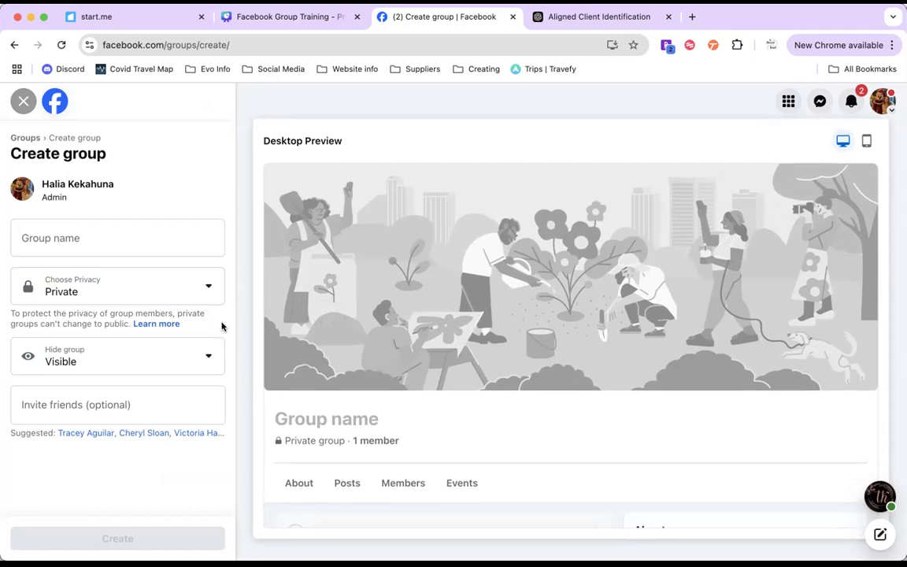
Step: Examine the new group's desktop preview and leave the form without creating the group
scroll(296, 370, down, 3)
scroll(294, 371, up, 2)
scroll(294, 372, up, 1)
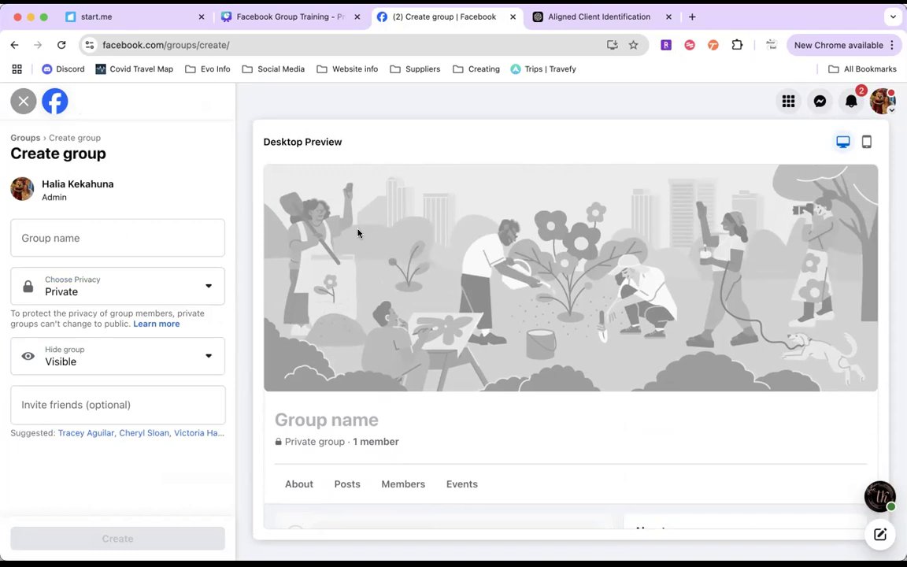
scroll(441, 296, down, 3)
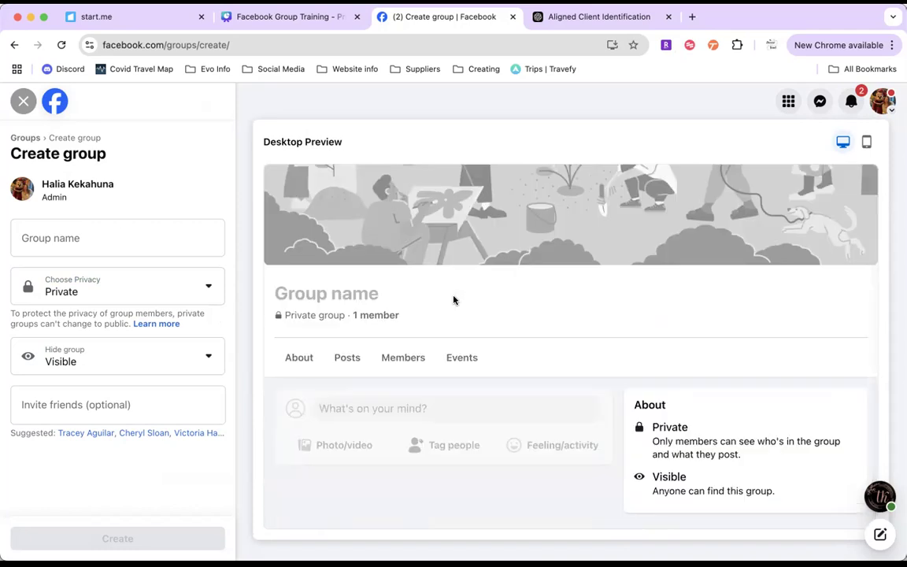
click(77, 239)
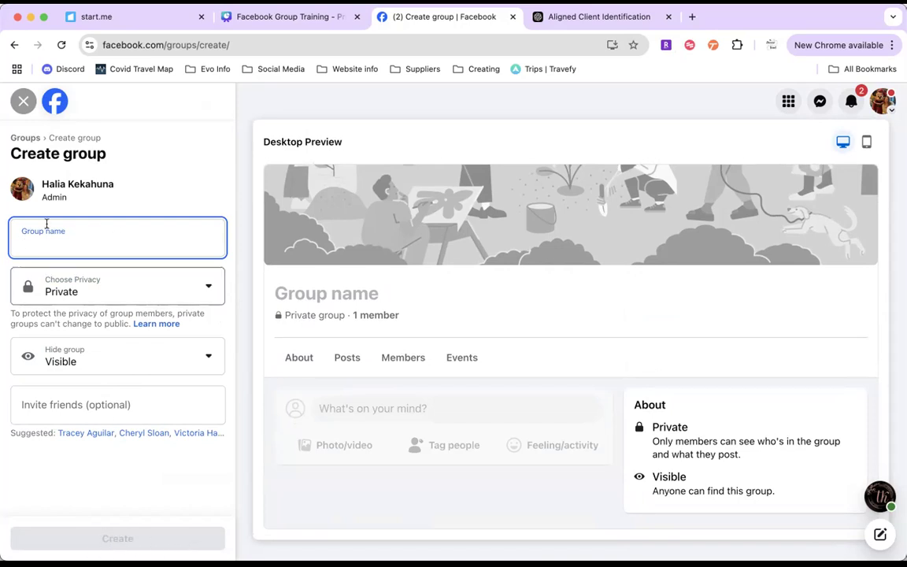
click(24, 98)
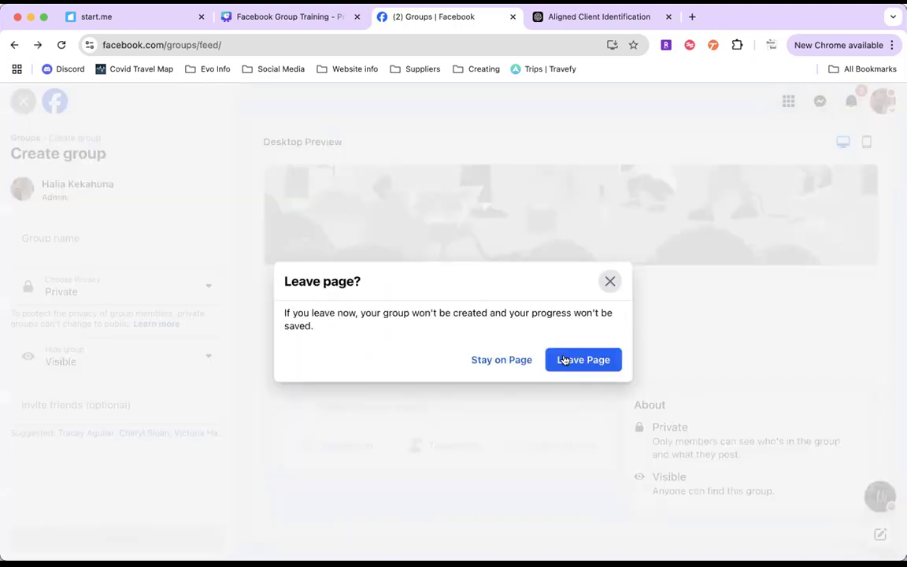
click(569, 360)
Step: Open the Luxury Disneyland Vacations Made Easy group from the full list of managed groups
scroll(139, 424, down, 2)
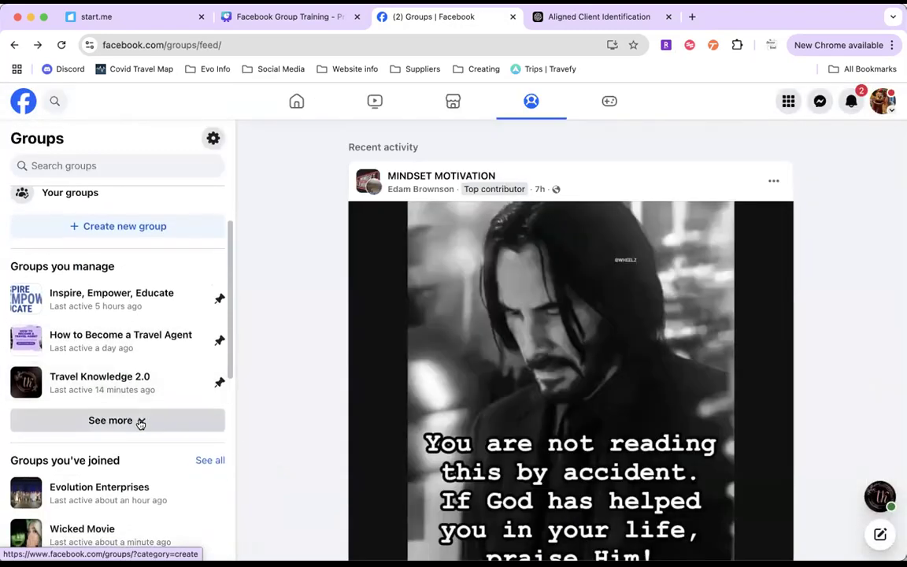
click(140, 423)
click(93, 476)
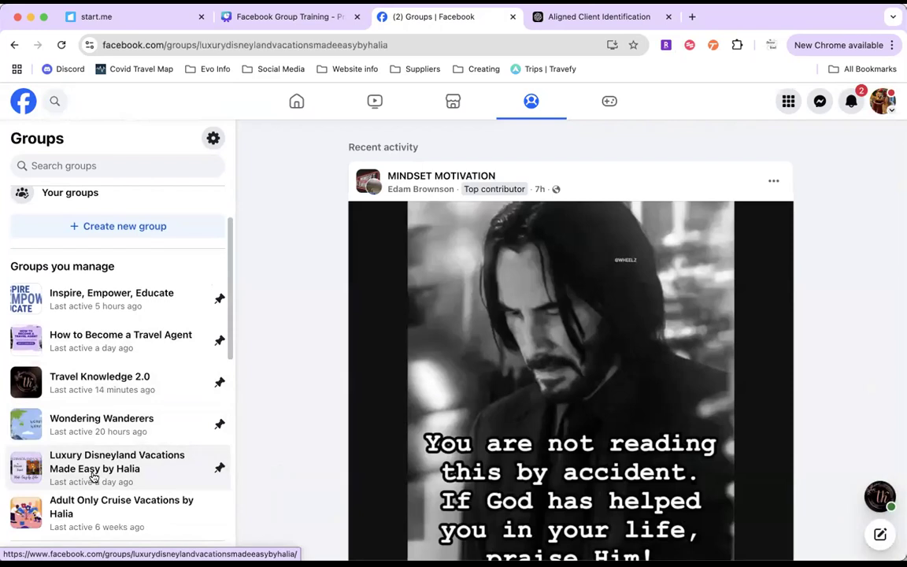
scroll(379, 385, up, 1)
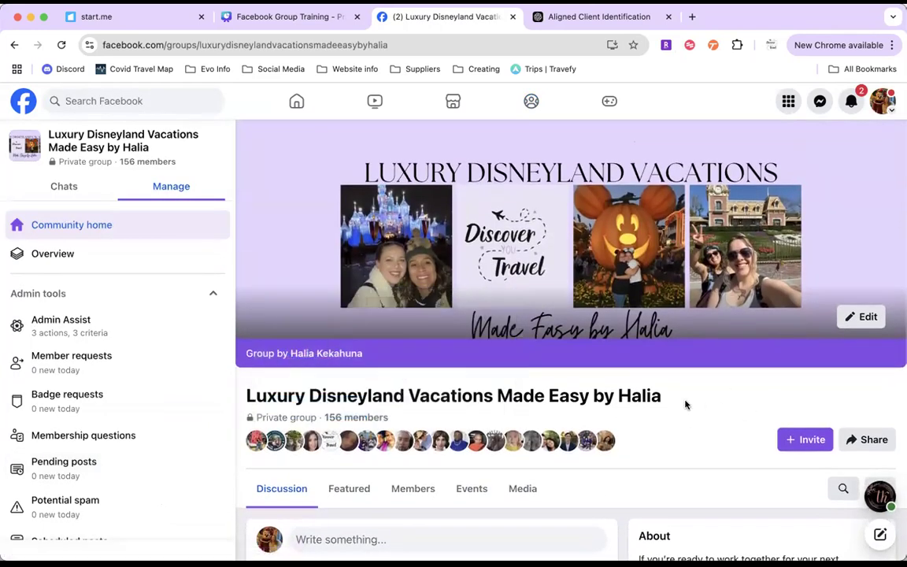
Step: Highlight the full group name, and separately the advisor's name at its end, before clearing the selection
drag(532, 398, 249, 396)
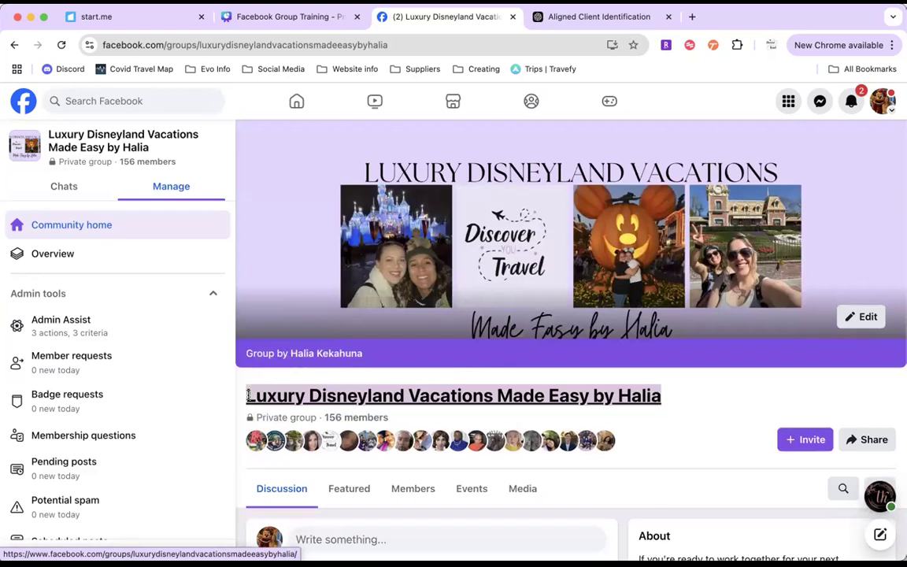
click(669, 411)
drag(669, 411, 592, 405)
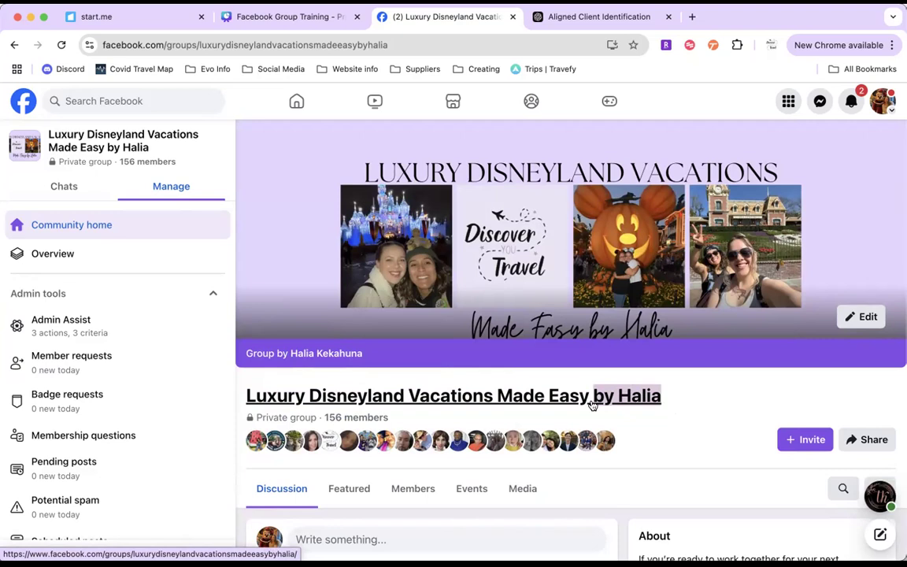
click(689, 431)
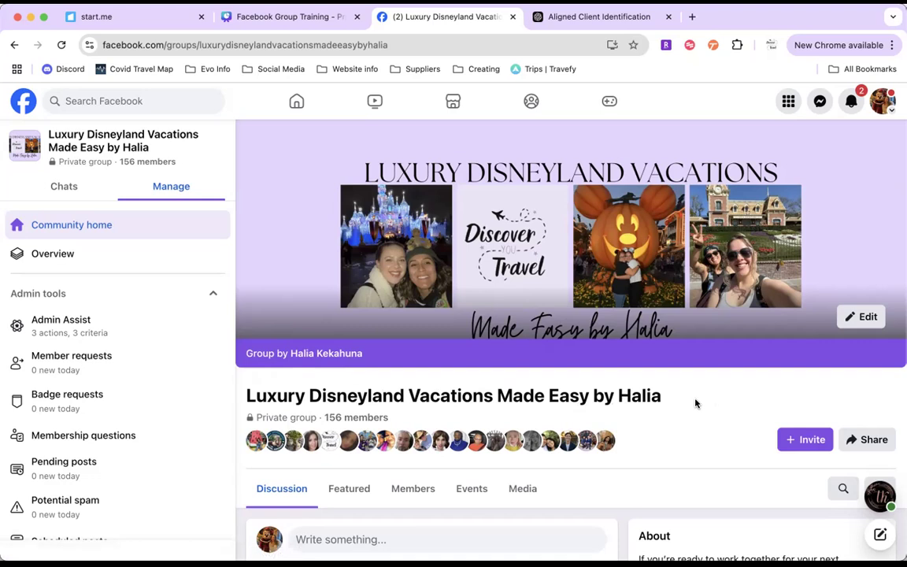
Step: Look through the group's admin tools and open the membership questions
scroll(696, 404, down, 1)
scroll(182, 373, down, 1)
scroll(181, 373, down, 1)
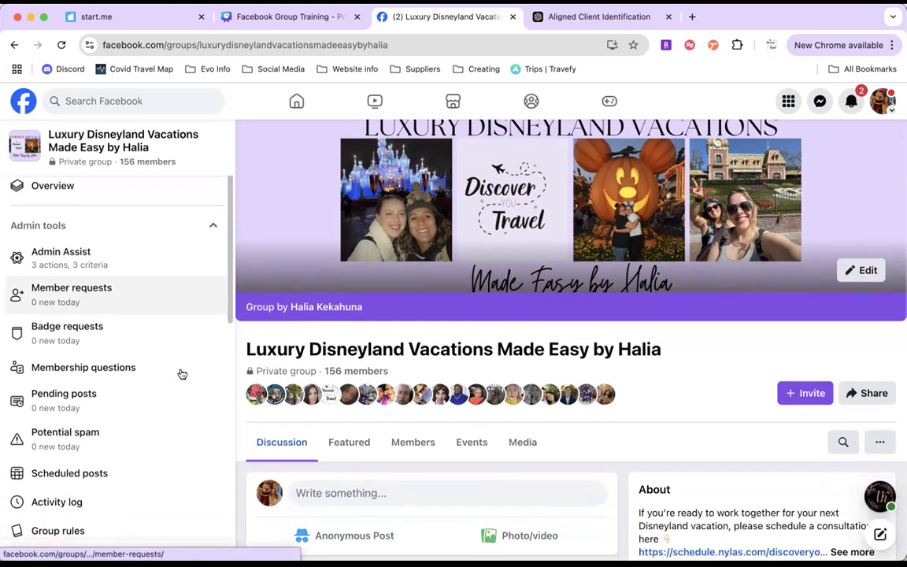
scroll(181, 373, up, 2)
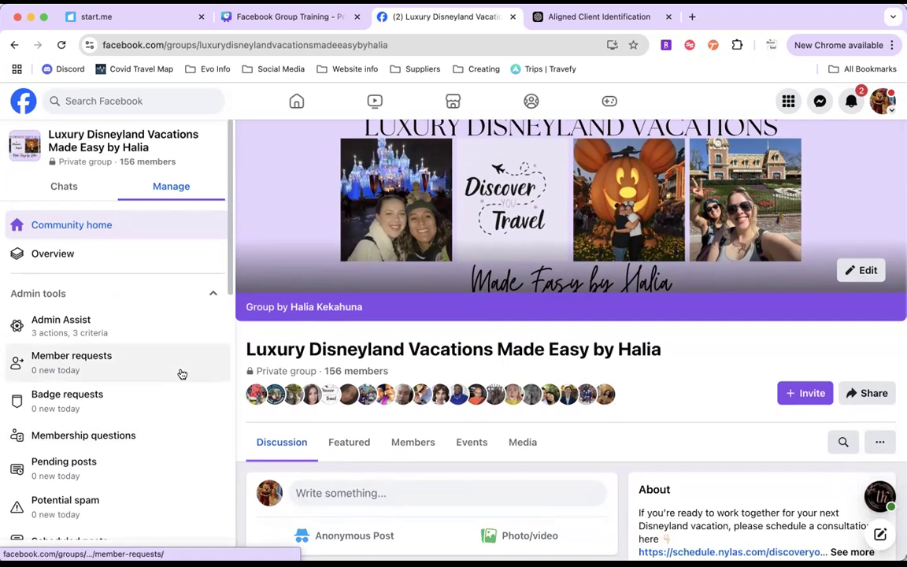
scroll(182, 373, down, 1)
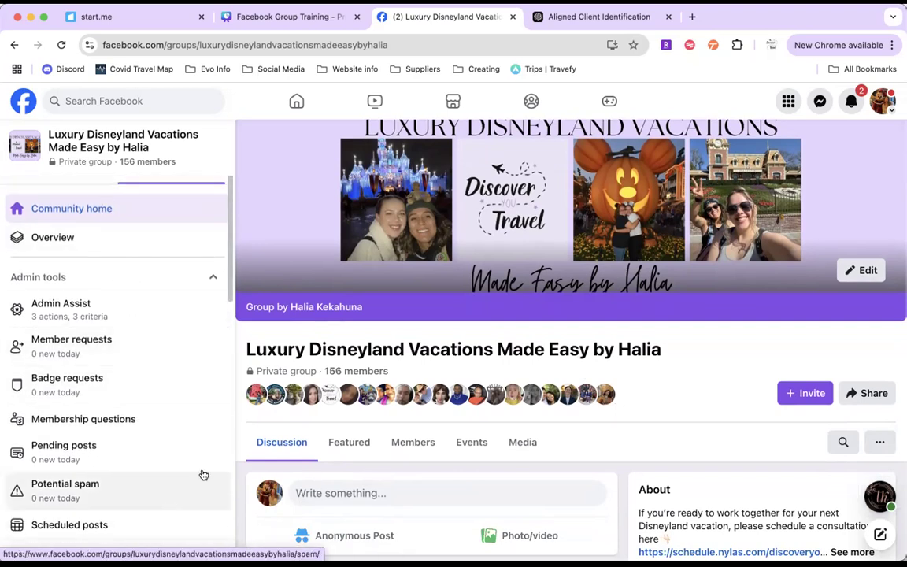
click(107, 426)
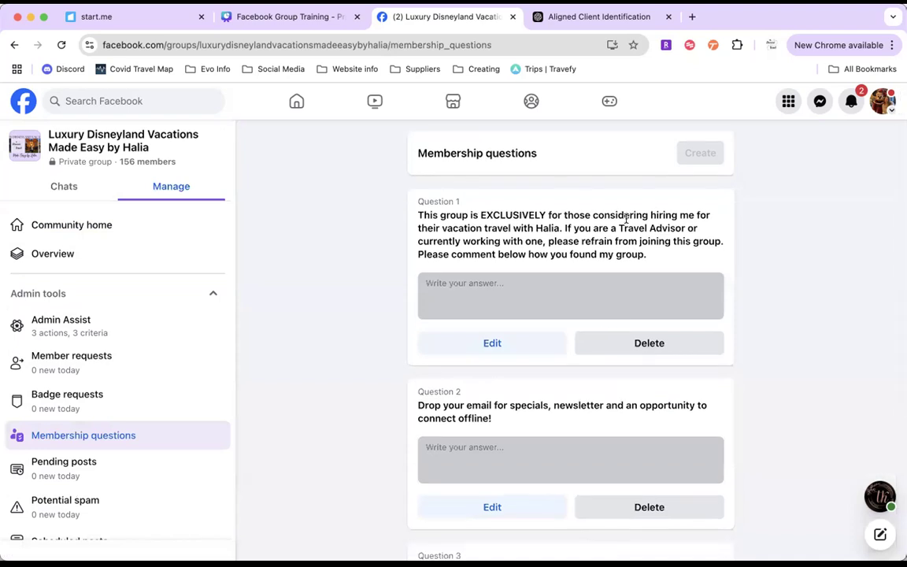
Step: Examine membership questions 1 and 2, highlighting the exclusivity notice for travel advisors and the request for an email
drag(418, 215, 658, 226)
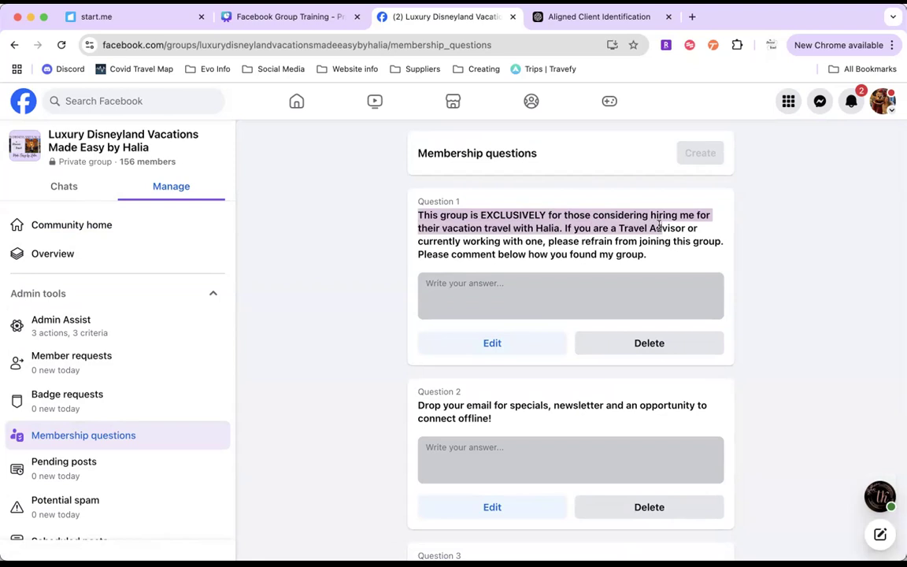
drag(659, 226, 661, 238)
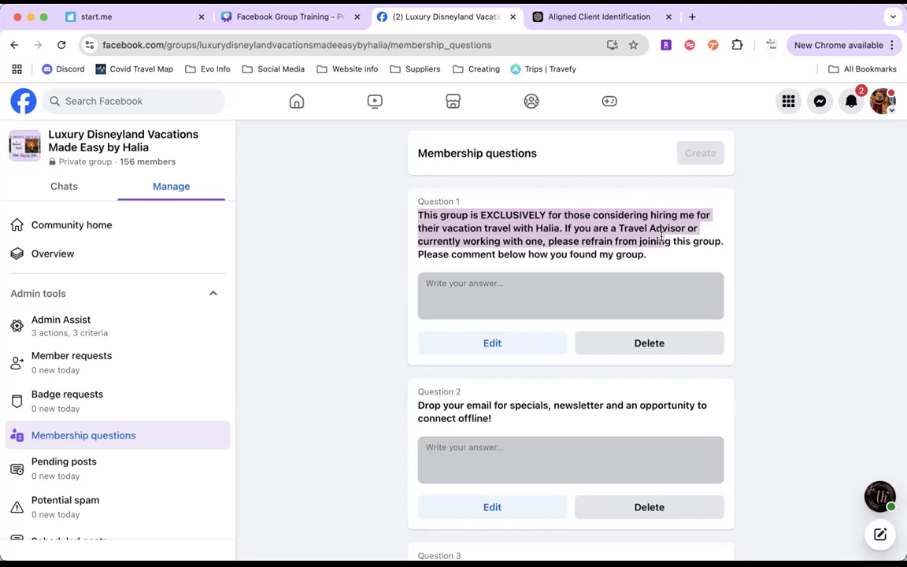
drag(661, 238, 662, 255)
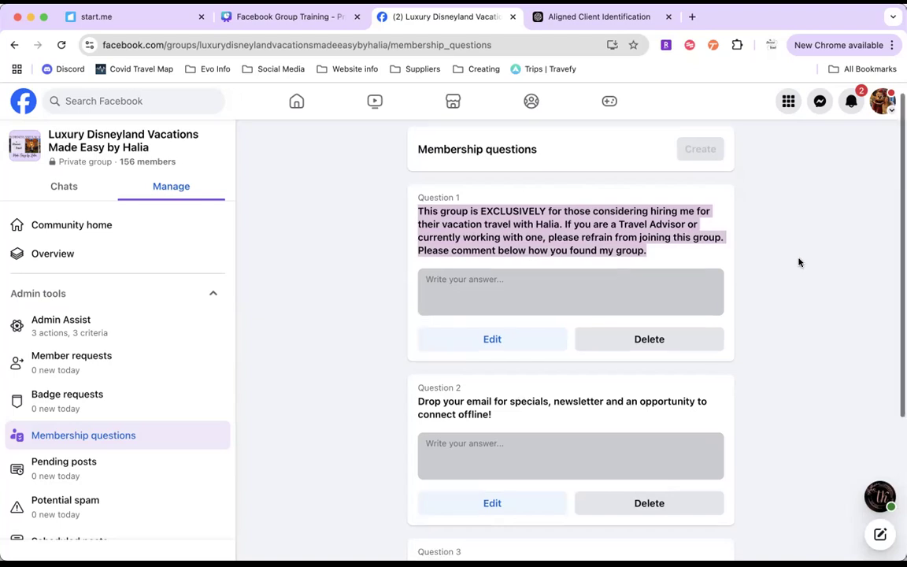
scroll(800, 262, down, 1)
drag(415, 380, 507, 386)
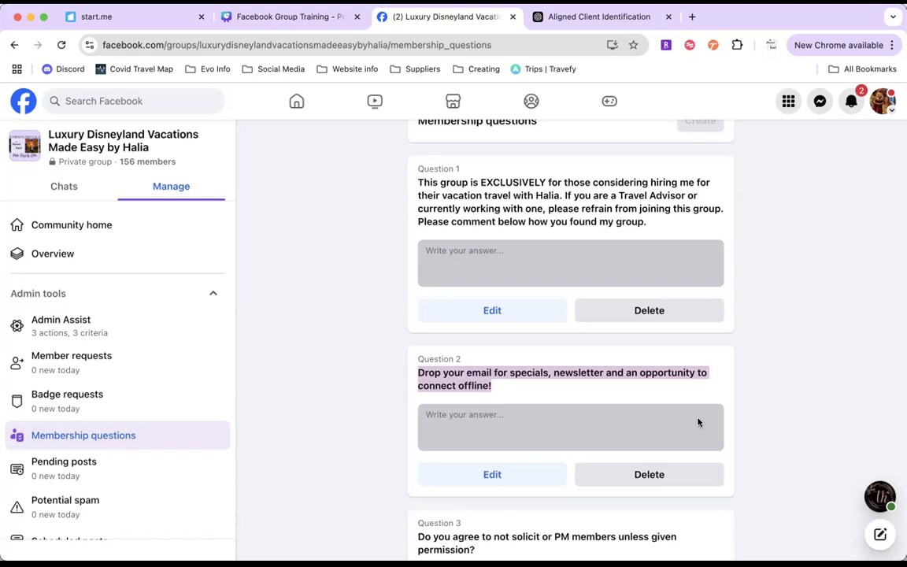
Step: Examine question 3, highlighting the text about not soliciting or messaging members, and review the group rules agreement setting
scroll(698, 422, down, 3)
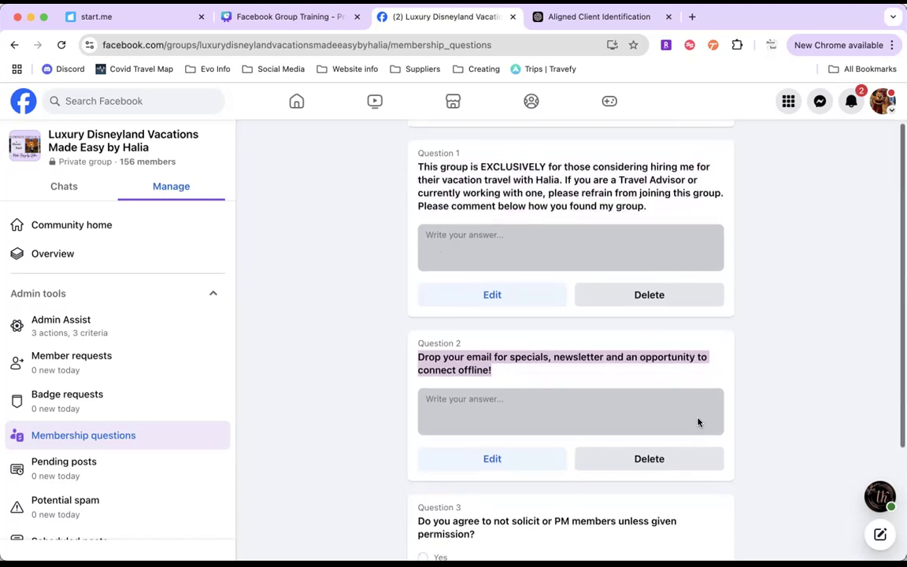
drag(420, 386, 492, 399)
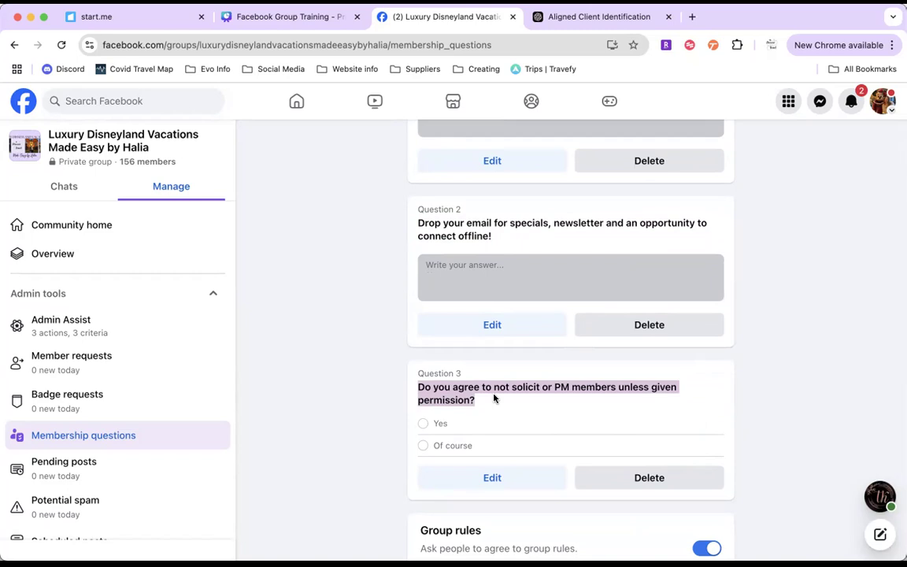
click(493, 399)
scroll(493, 399, down, 1)
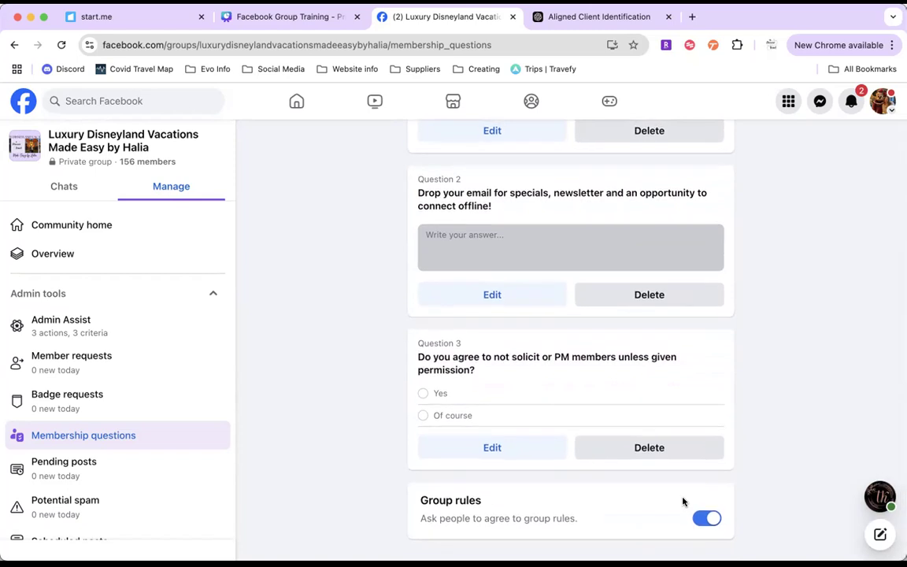
scroll(711, 536, up, 4)
scroll(712, 539, down, 1)
scroll(818, 486, up, 1)
scroll(818, 488, down, 1)
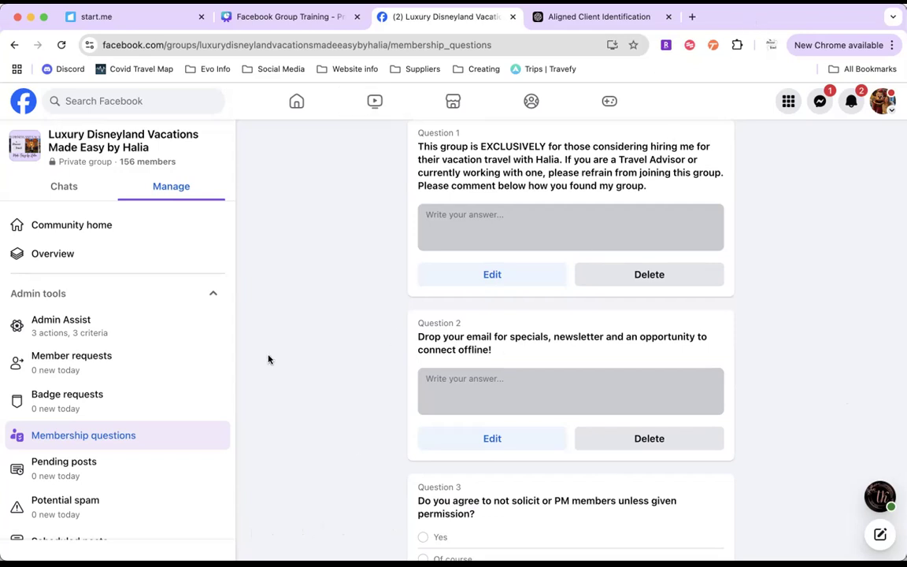
Step: Open the group rules and read through the five existing rules
scroll(142, 357, down, 2)
scroll(142, 359, down, 6)
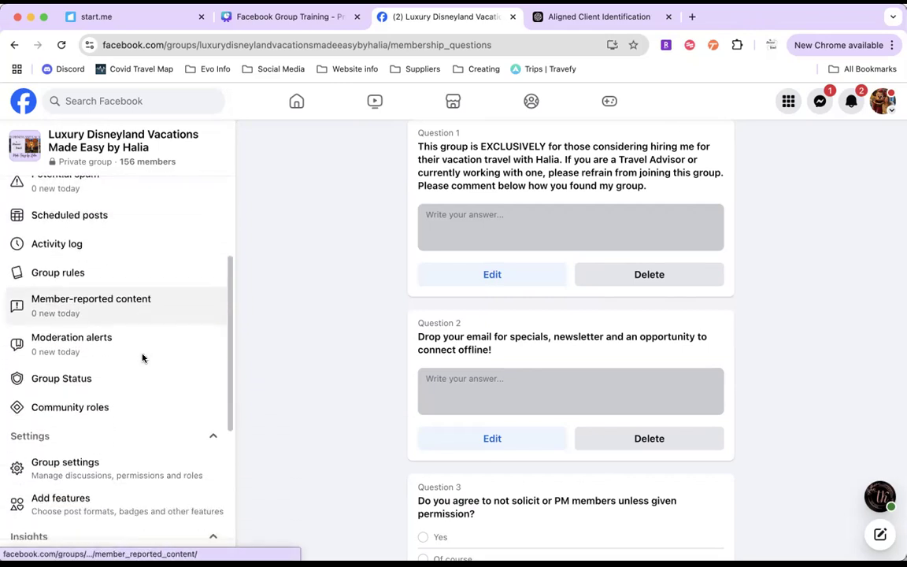
click(70, 275)
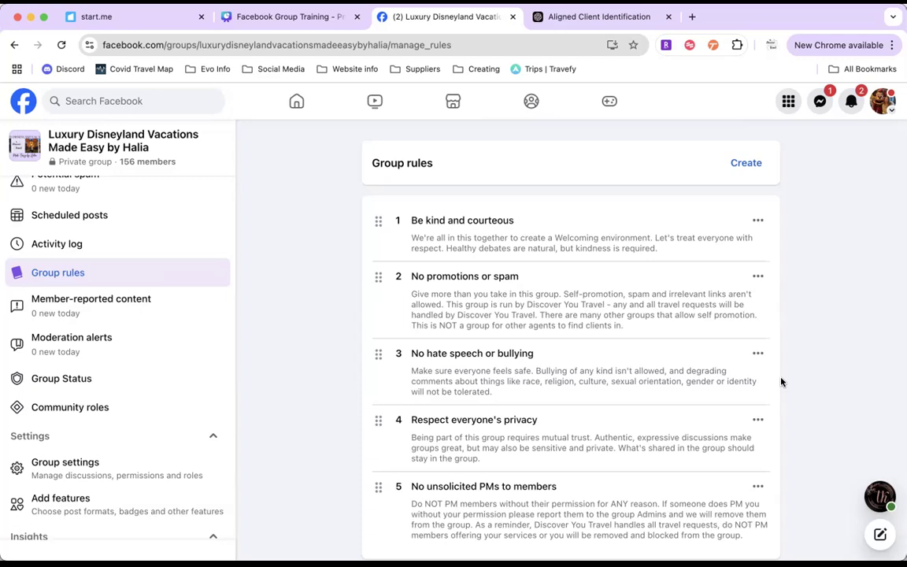
scroll(781, 379, down, 2)
scroll(596, 446, down, 2)
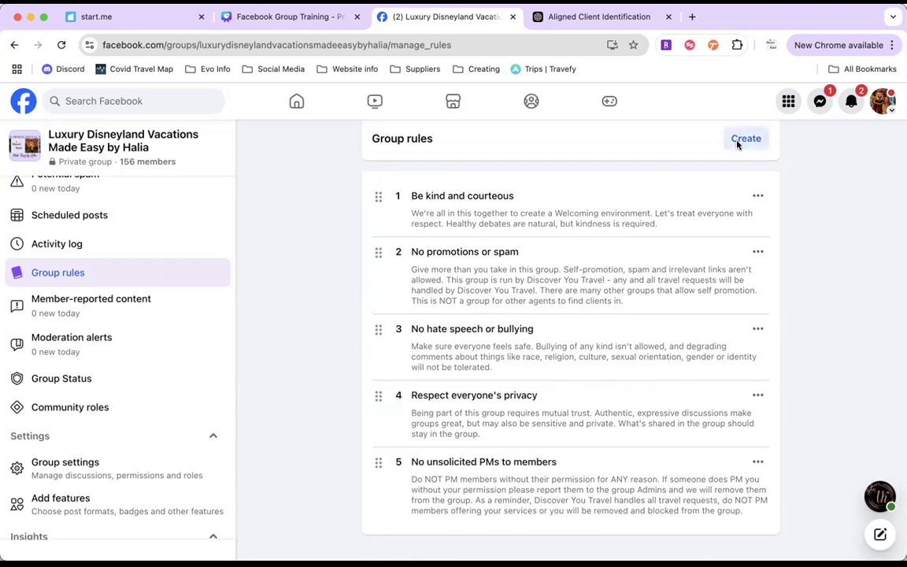
Step: Examine the rule creation form with its example rules and custom title and description fields, closing it without adding a rule
click(740, 140)
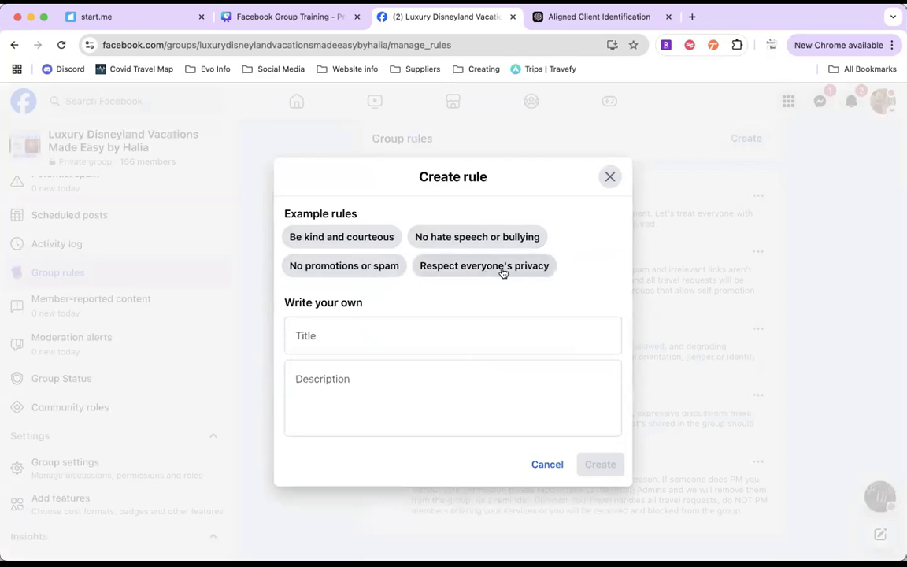
click(606, 182)
scroll(584, 321, up, 1)
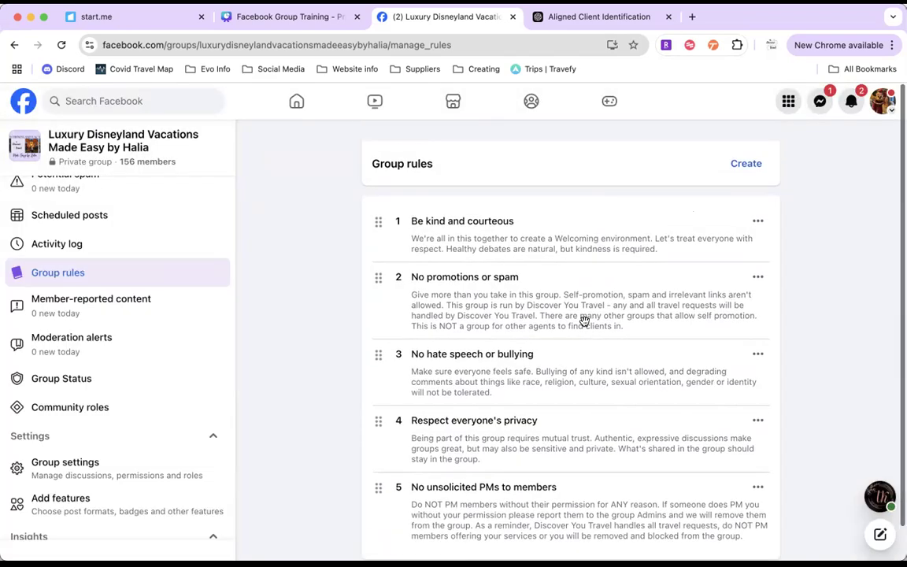
click(738, 168)
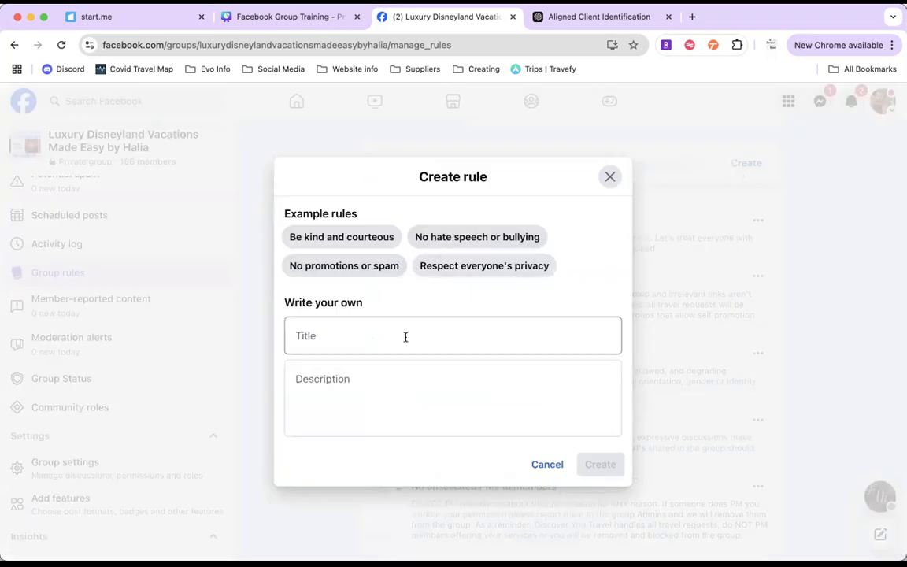
click(605, 178)
Step: Review the existing group rules again, from being kind and courteous to no unsolicited PMs to members
scroll(557, 407, down, 1)
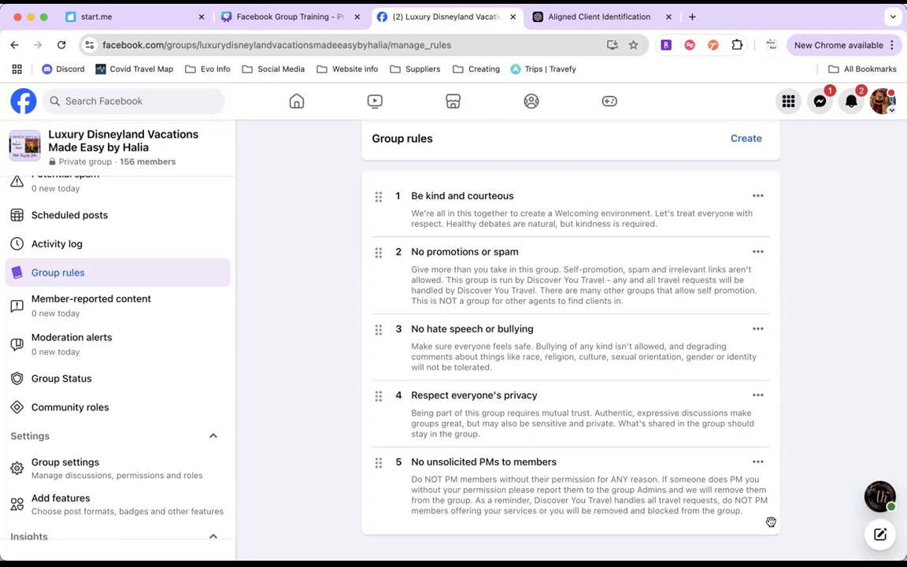
scroll(585, 402, up, 2)
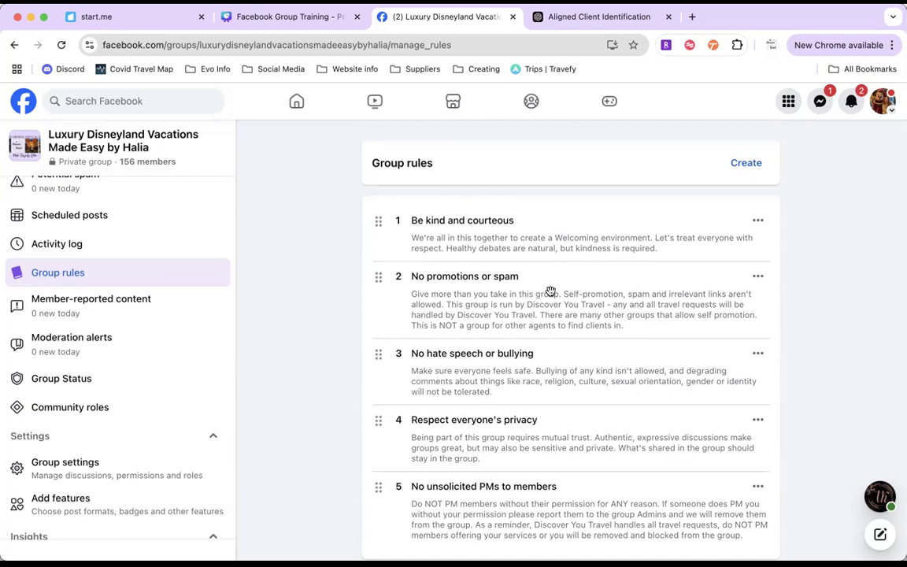
scroll(550, 284, down, 1)
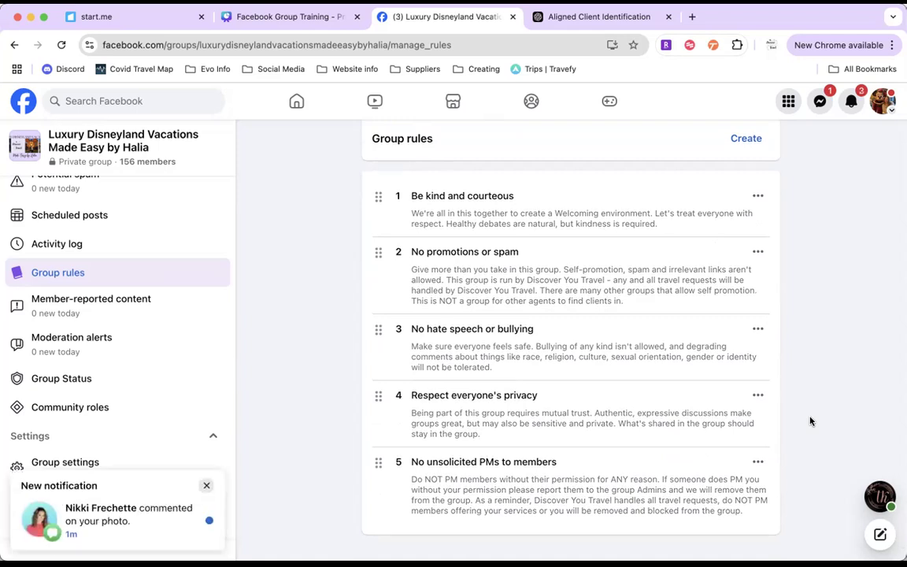
scroll(811, 421, up, 1)
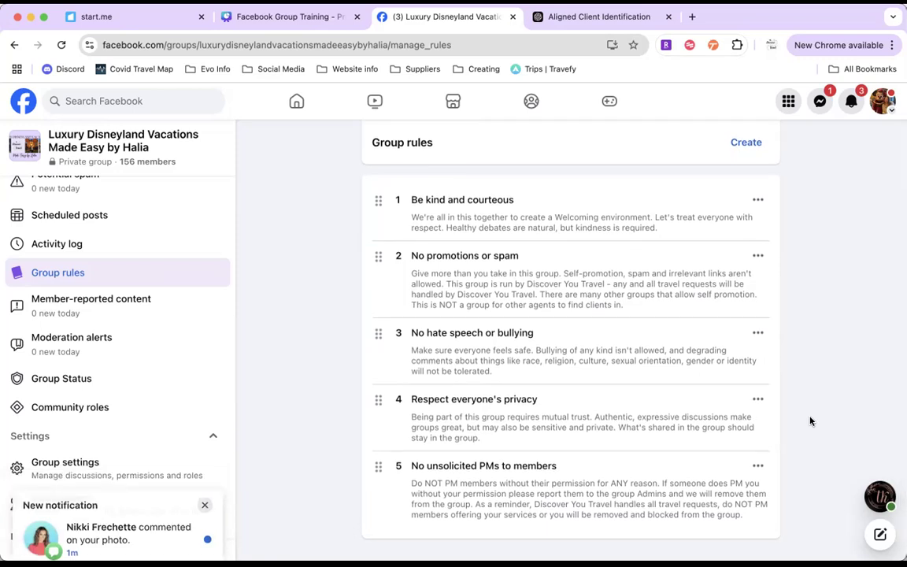
scroll(810, 421, down, 1)
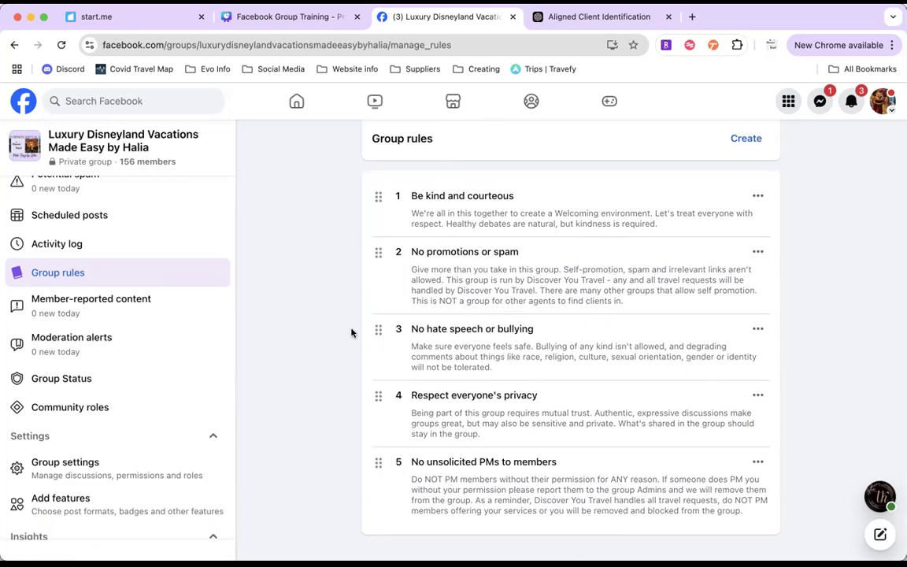
Step: Open the group's name and description for editing in the group settings and read through the full description
scroll(160, 361, down, 3)
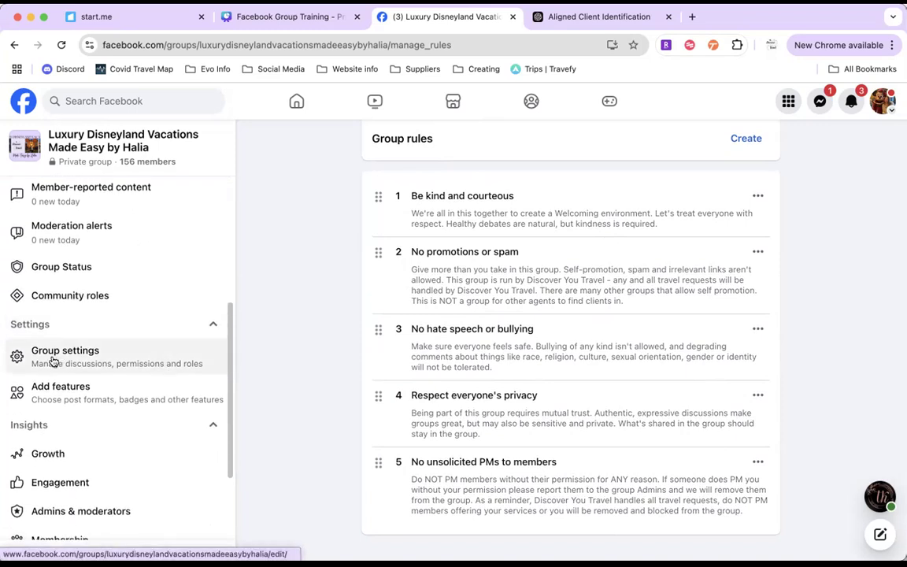
click(143, 359)
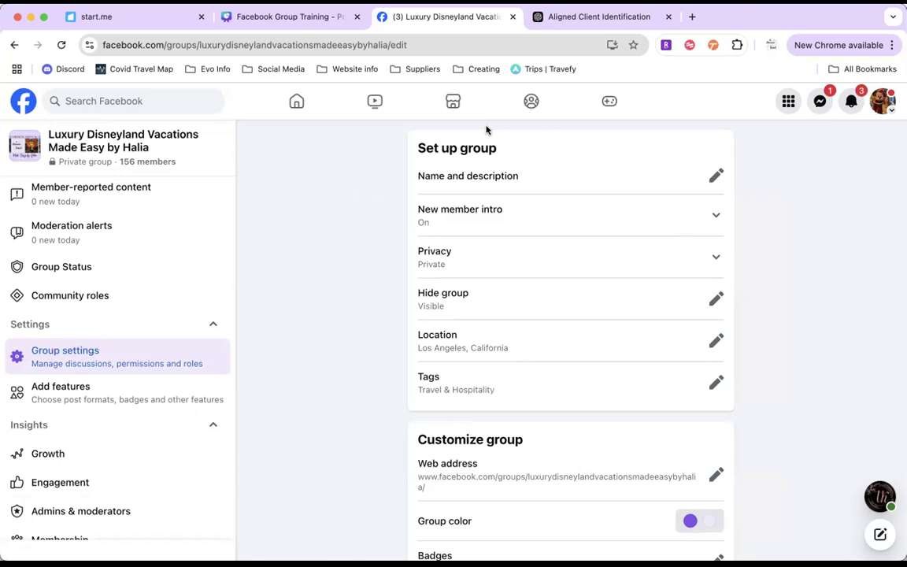
click(716, 176)
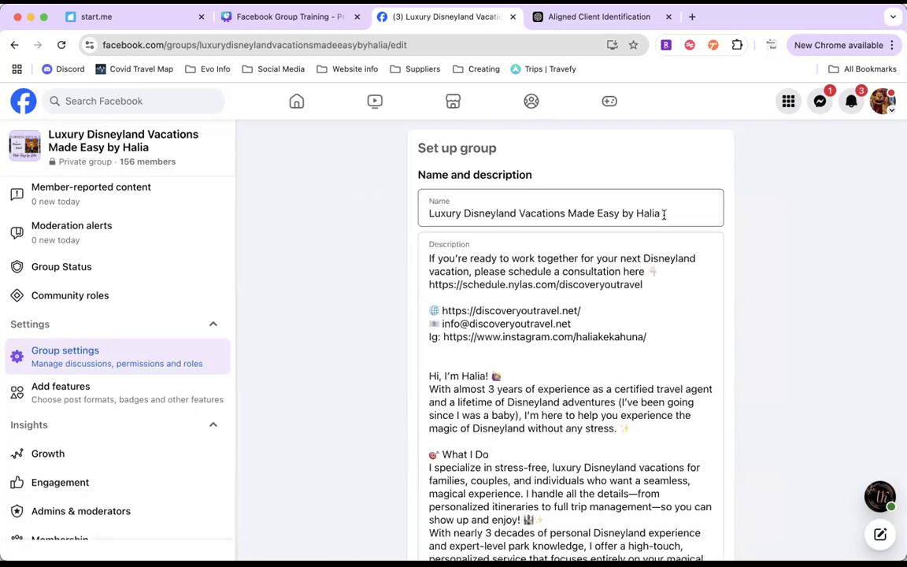
scroll(663, 213, down, 1)
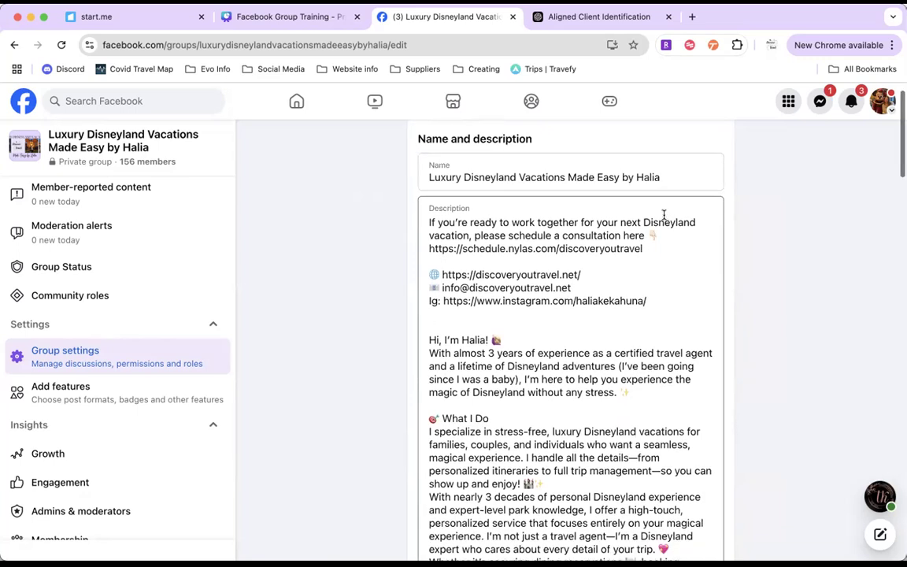
scroll(576, 329, down, 8)
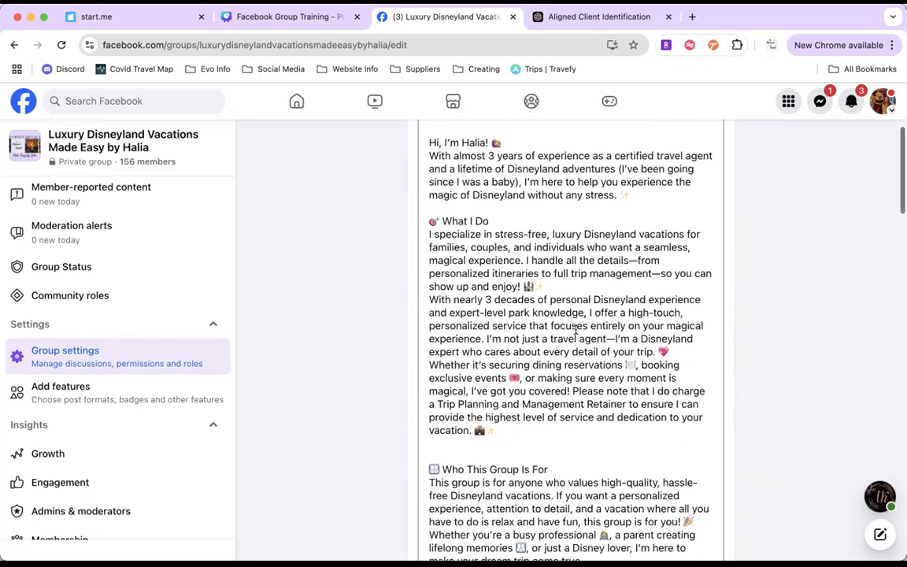
scroll(575, 329, down, 10)
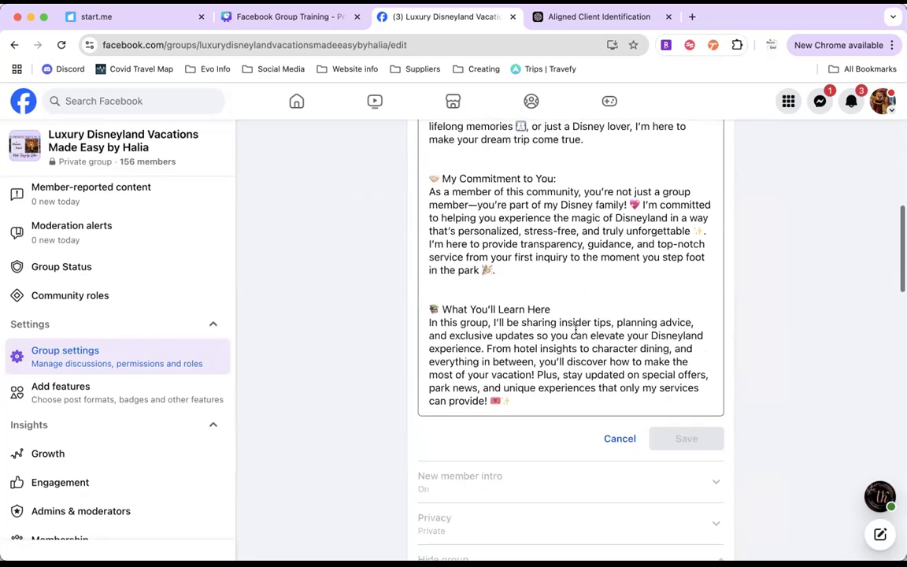
scroll(735, 340, up, 6)
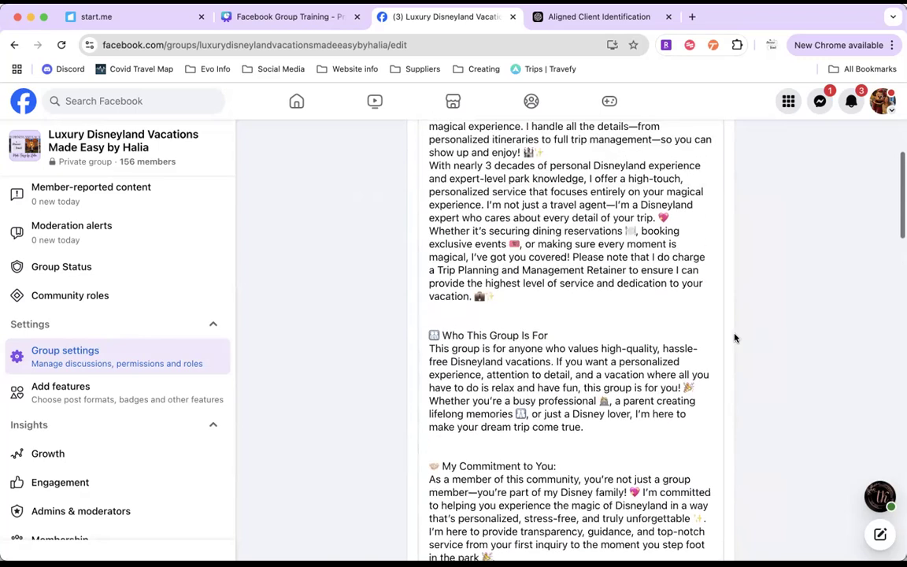
scroll(734, 338, up, 3)
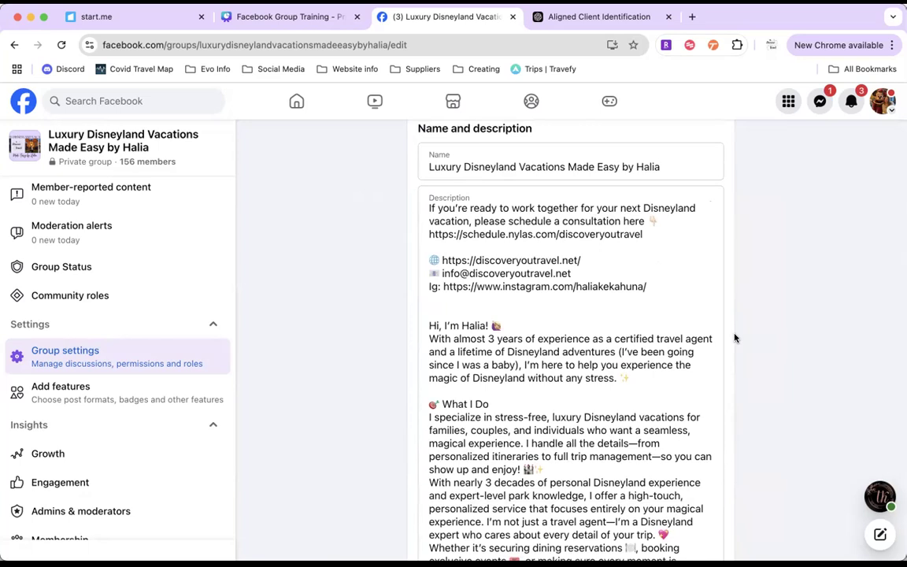
scroll(734, 338, down, 2)
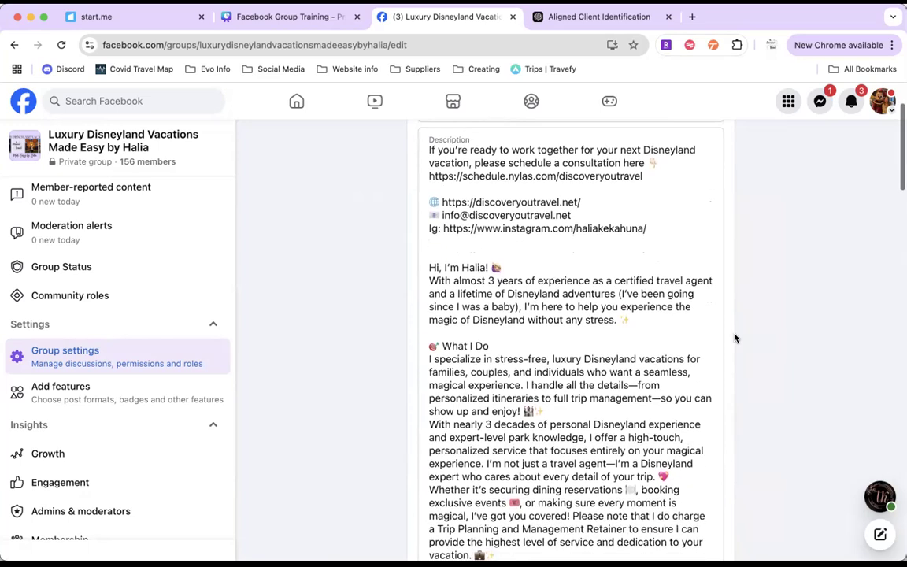
Step: Highlight the contact email line in the group description and skim the introduction and What I Do sections
drag(584, 215, 423, 218)
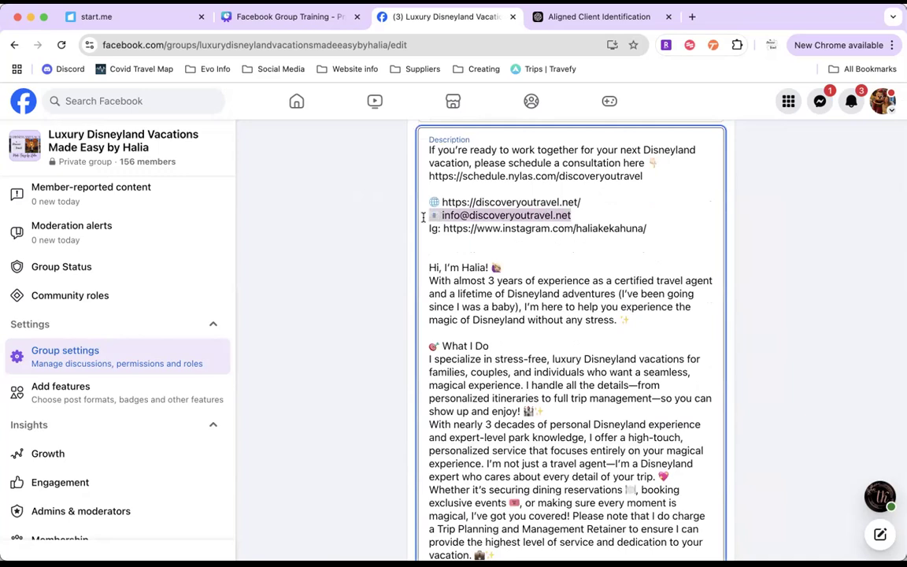
click(826, 269)
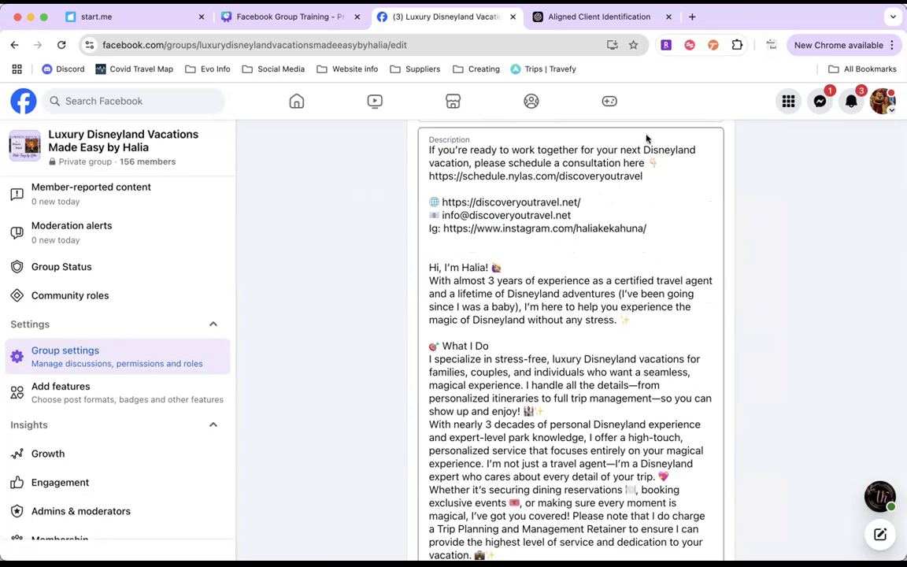
scroll(824, 306, down, 2)
scroll(823, 306, down, 3)
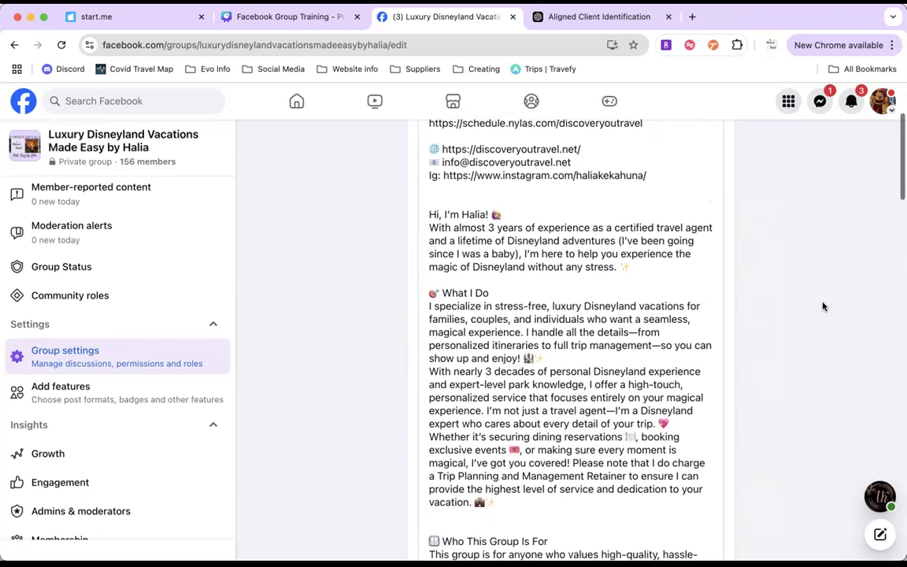
scroll(824, 307, up, 2)
scroll(824, 306, up, 3)
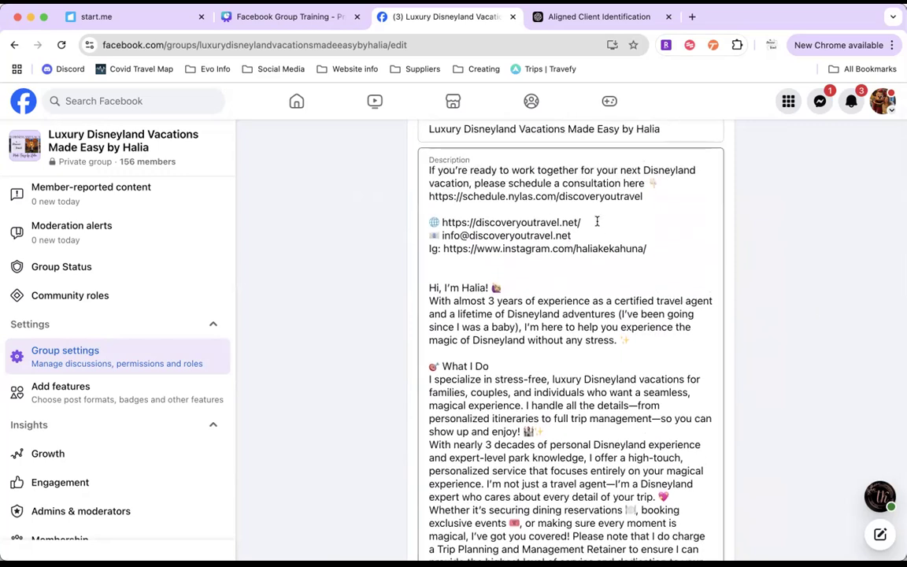
Step: Highlight the consultation scheduling link, website, contact email and Instagram link one by one in the group description
click(645, 197)
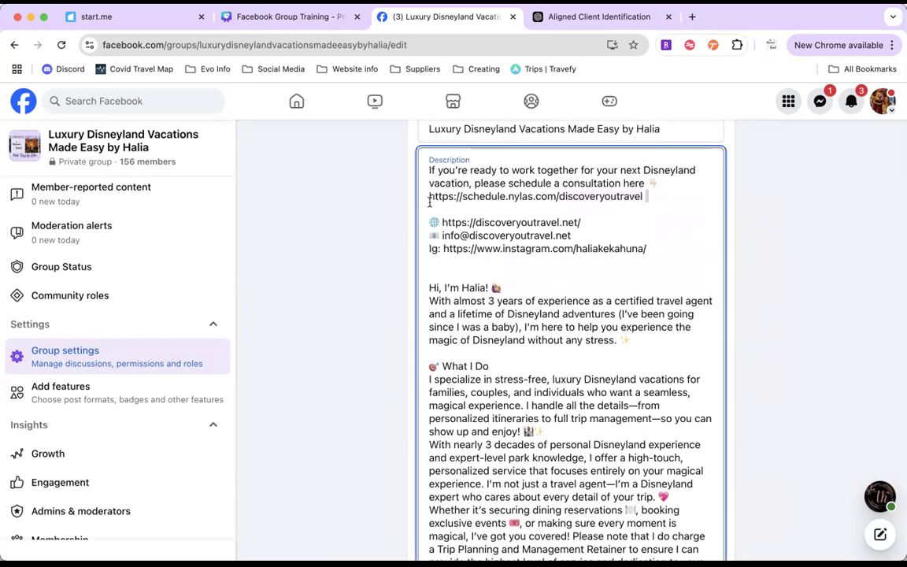
drag(429, 202, 428, 201)
click(735, 257)
drag(588, 221, 442, 221)
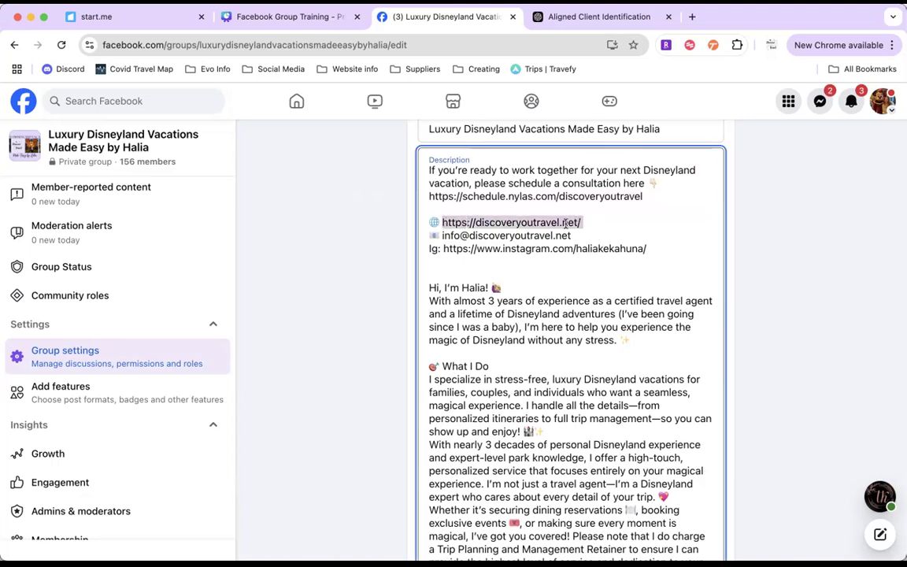
drag(591, 235, 394, 245)
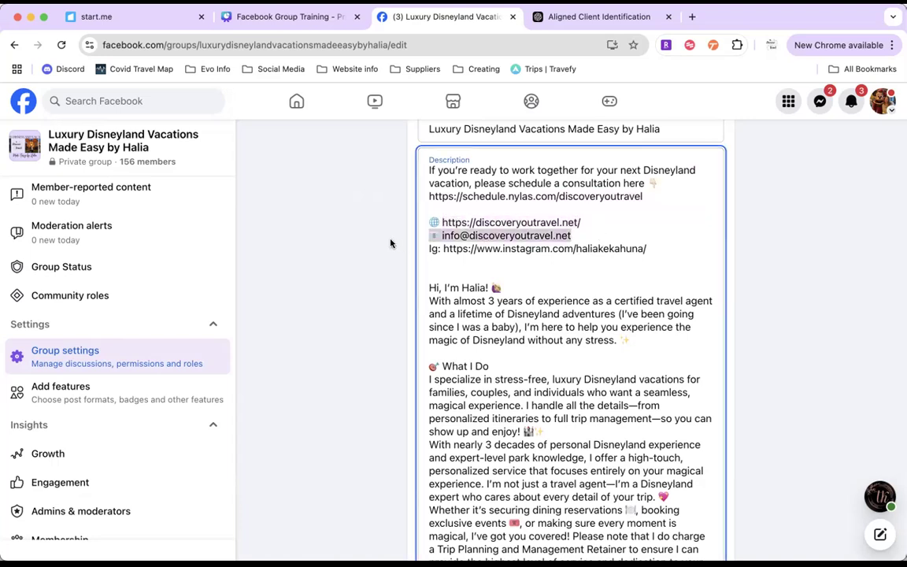
click(647, 248)
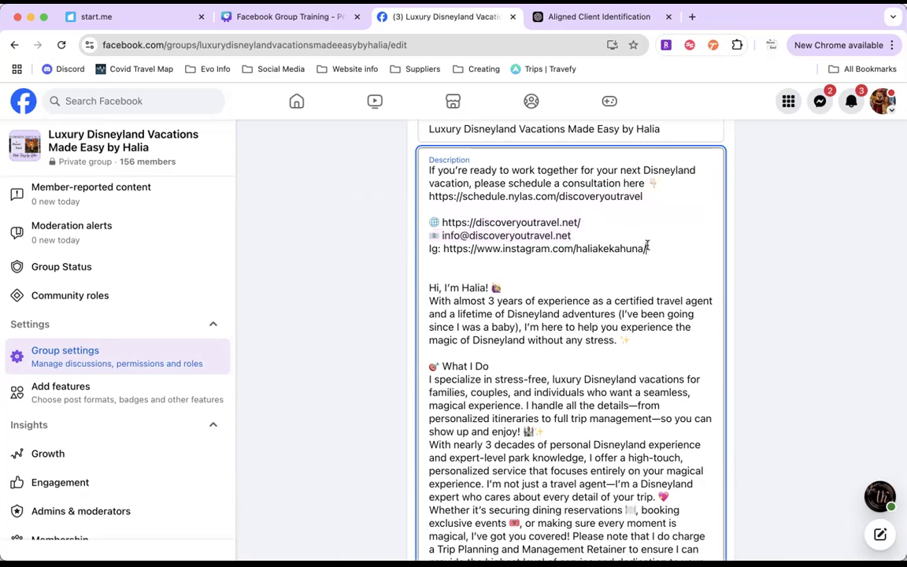
shift+click(417, 248)
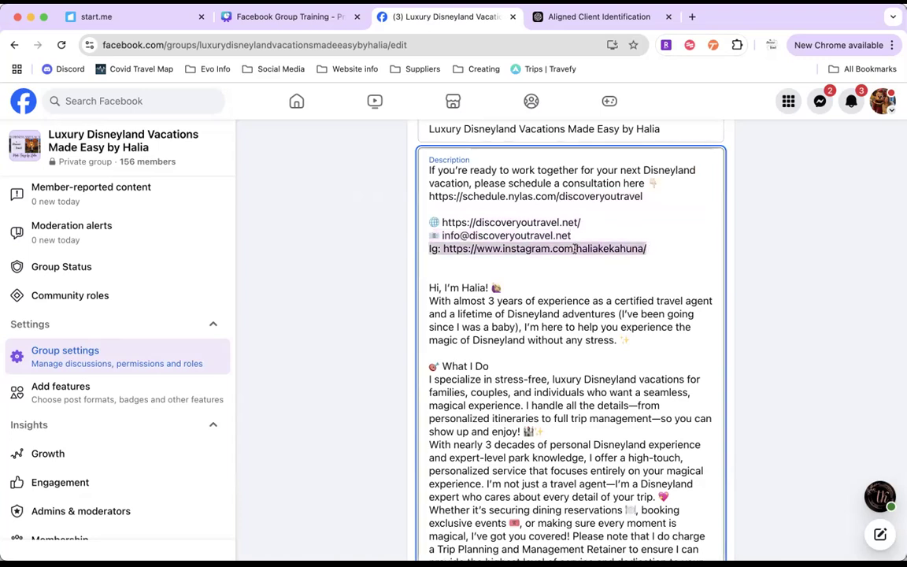
click(602, 275)
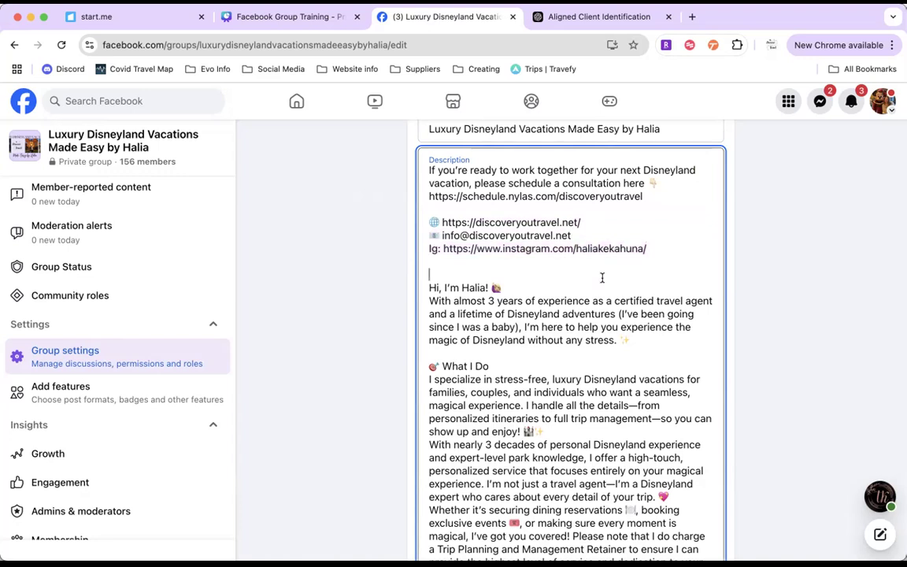
Step: Highlight the personal introduction and the What I Do paragraphs about specialization and Disneyland experience in the description
drag(630, 341, 425, 287)
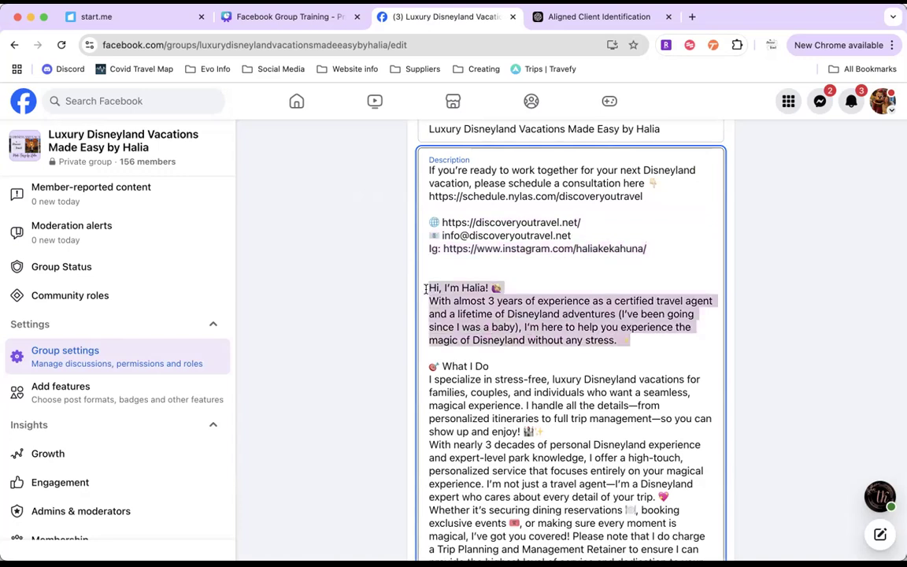
click(540, 322)
scroll(541, 318, down, 5)
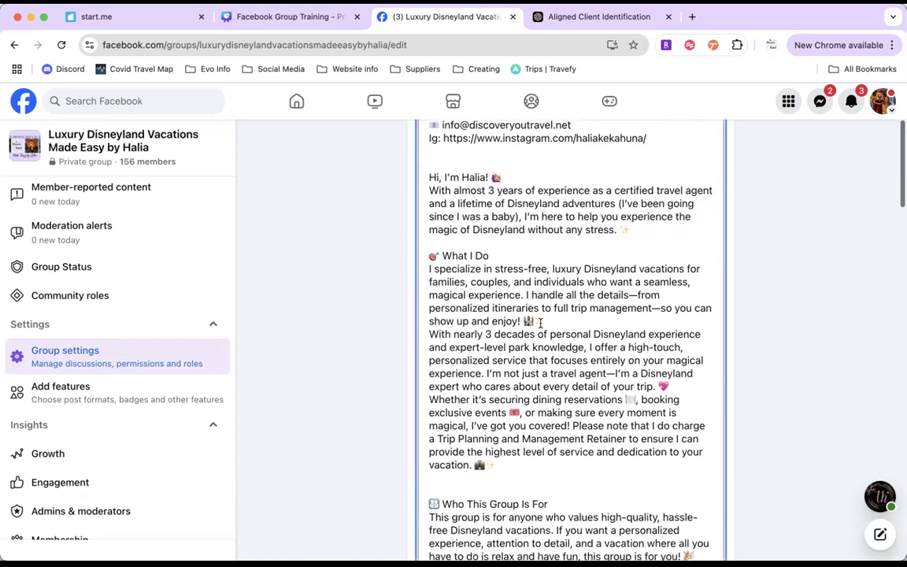
drag(428, 201, 527, 408)
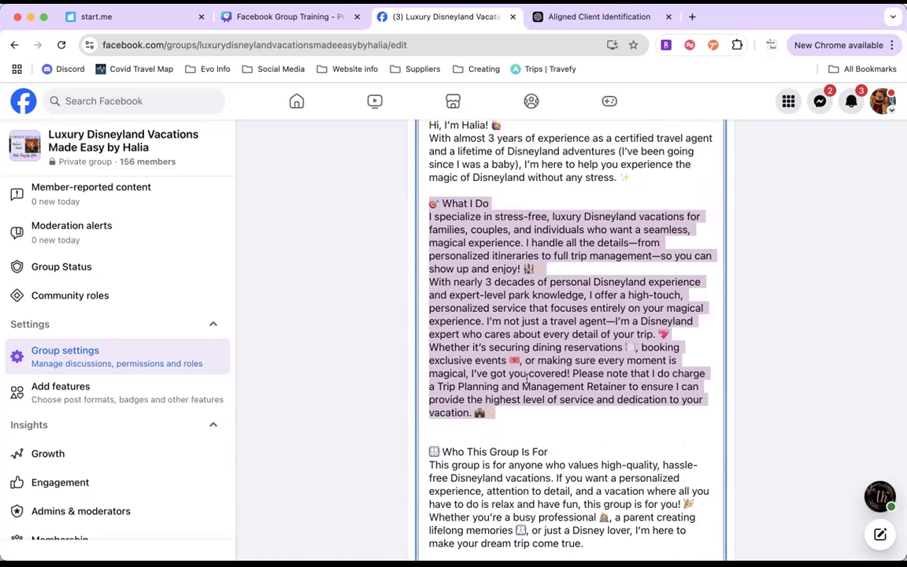
drag(429, 214, 551, 268)
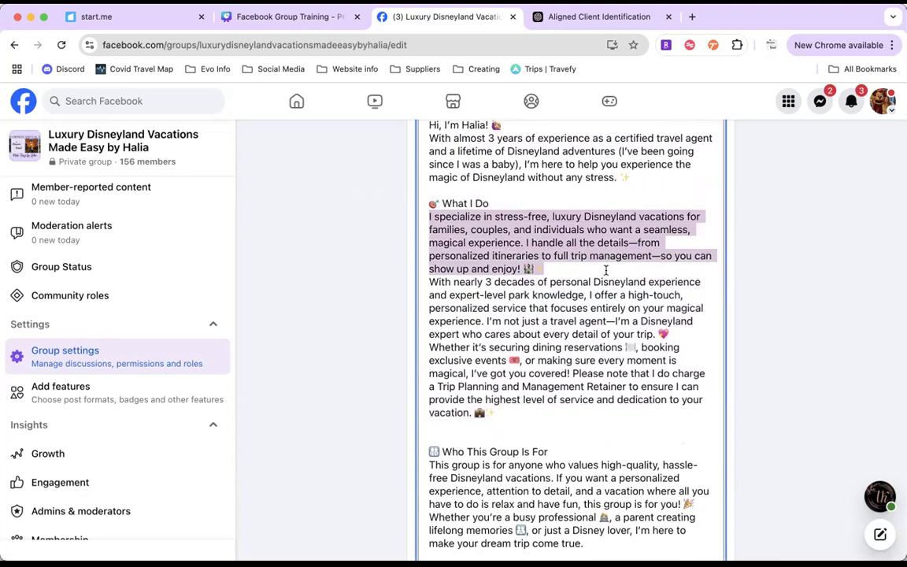
click(430, 281)
drag(430, 281, 511, 347)
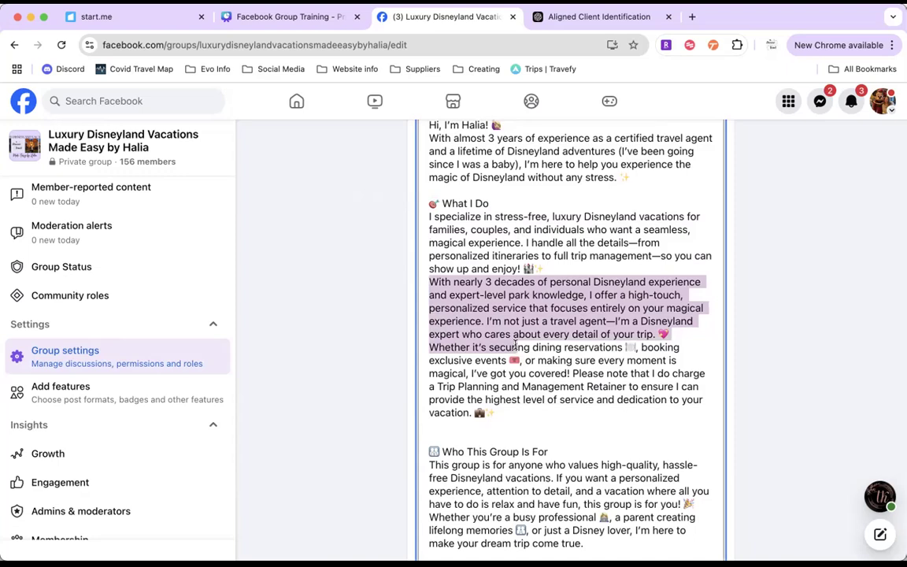
Step: Highlight the sentence about charging a Trip Planning and Management Retainer at the end of the What I Do section
drag(514, 346, 598, 399)
click(589, 372)
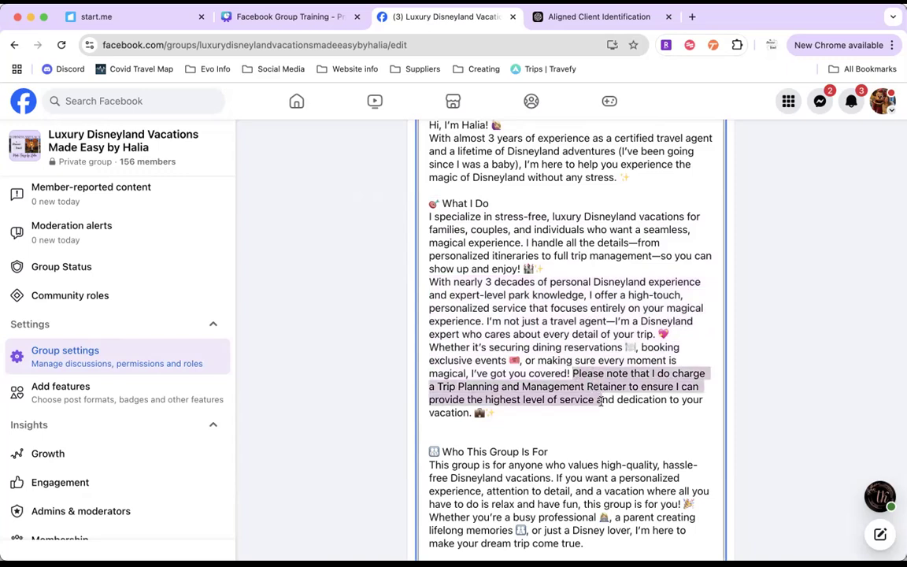
drag(600, 403, 627, 409)
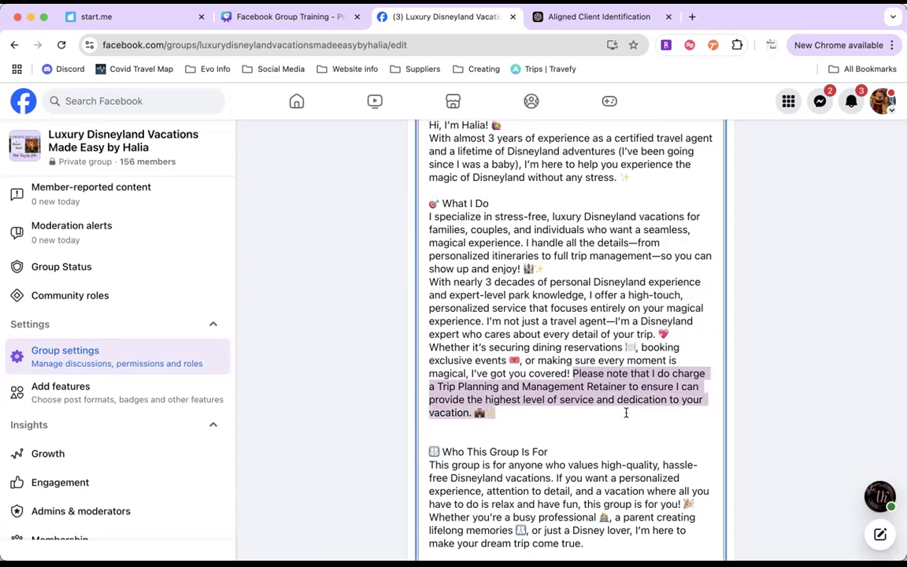
click(497, 412)
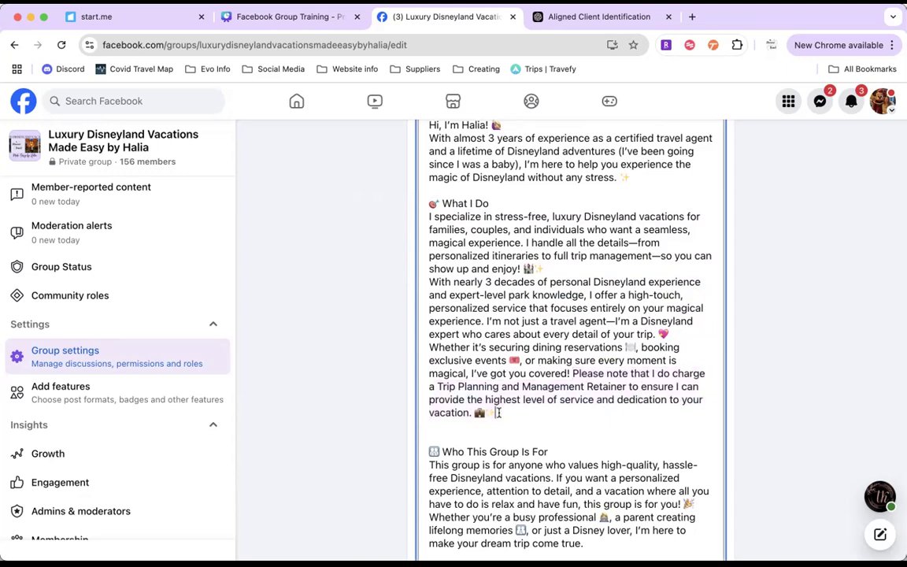
Step: Highlight the Who This Group Is For section of the description, and review the group description drafts in the ChatGPT conversation
scroll(498, 412, down, 5)
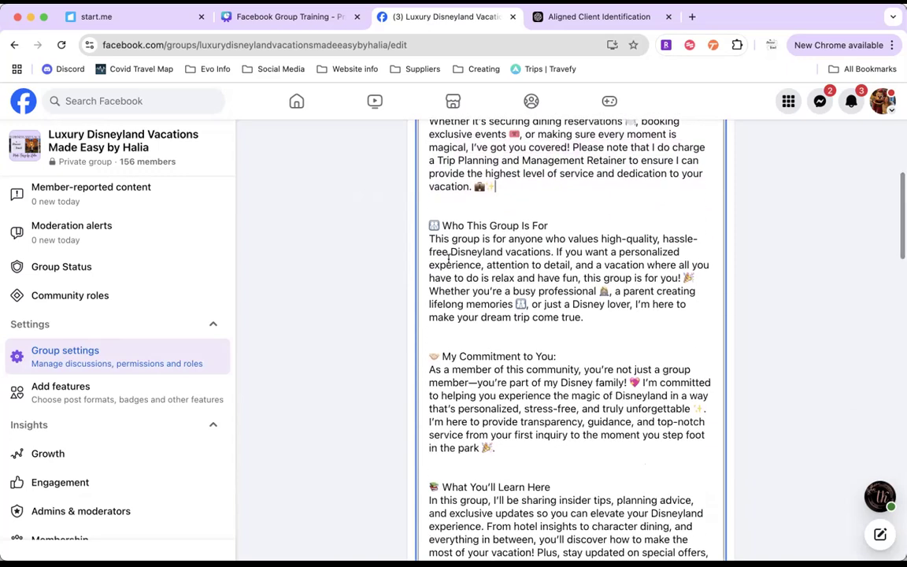
drag(429, 223, 591, 318)
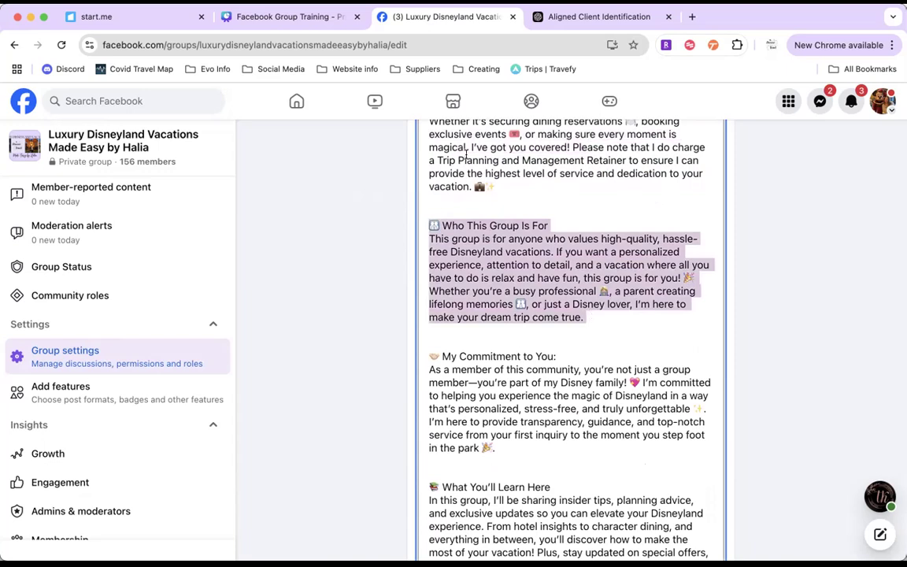
click(567, 29)
scroll(508, 307, down, 10)
scroll(508, 307, down, 15)
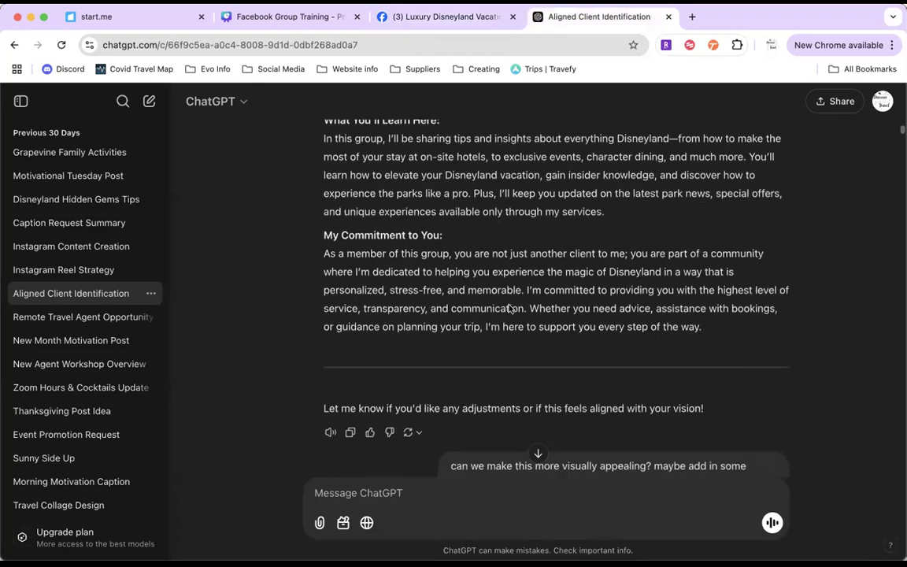
scroll(508, 307, down, 3)
scroll(509, 306, down, 7)
scroll(508, 305, down, 7)
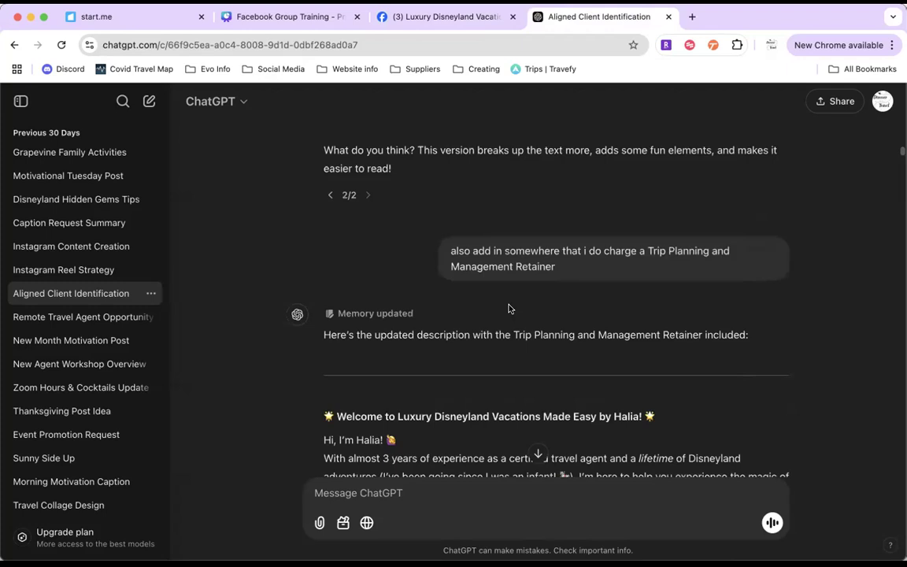
scroll(509, 307, down, 11)
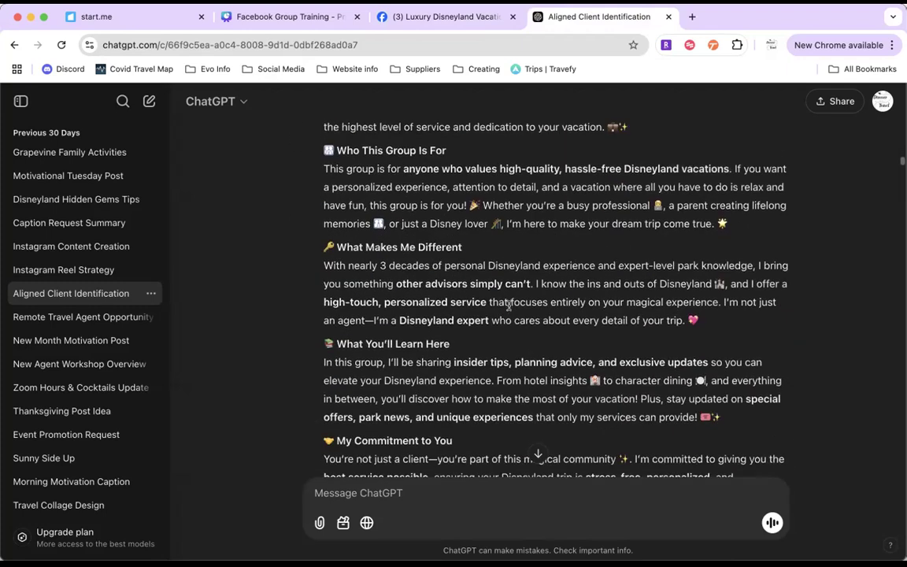
Step: Back in Facebook, highlight the My Commitment to You and What You'll Learn Here sections, and leave the description editor without saving
click(400, 19)
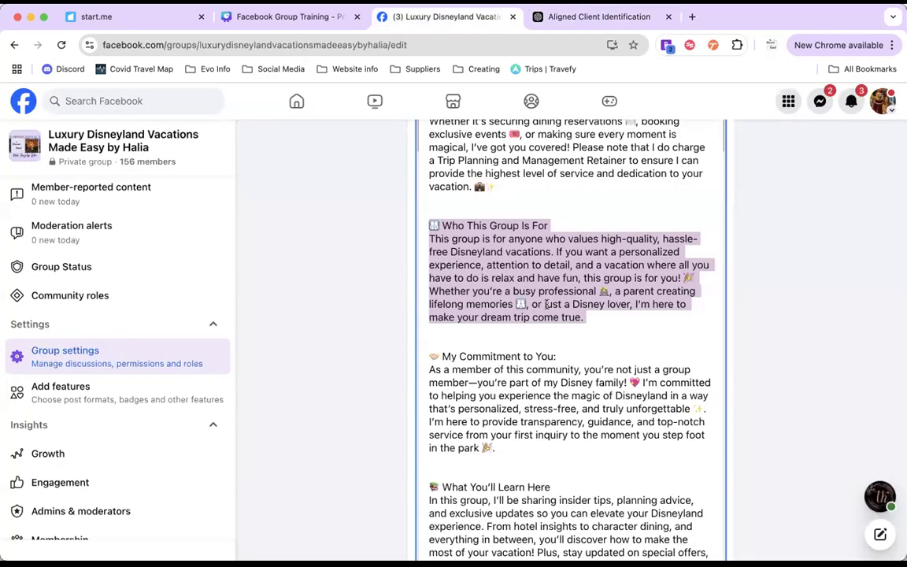
scroll(546, 305, down, 2)
drag(429, 269, 498, 363)
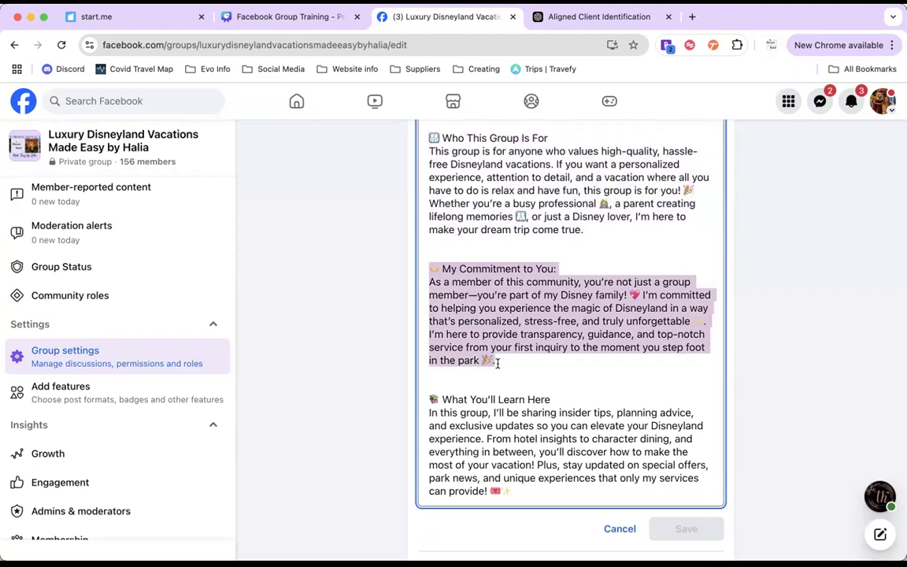
scroll(496, 363, down, 2)
drag(428, 337, 514, 426)
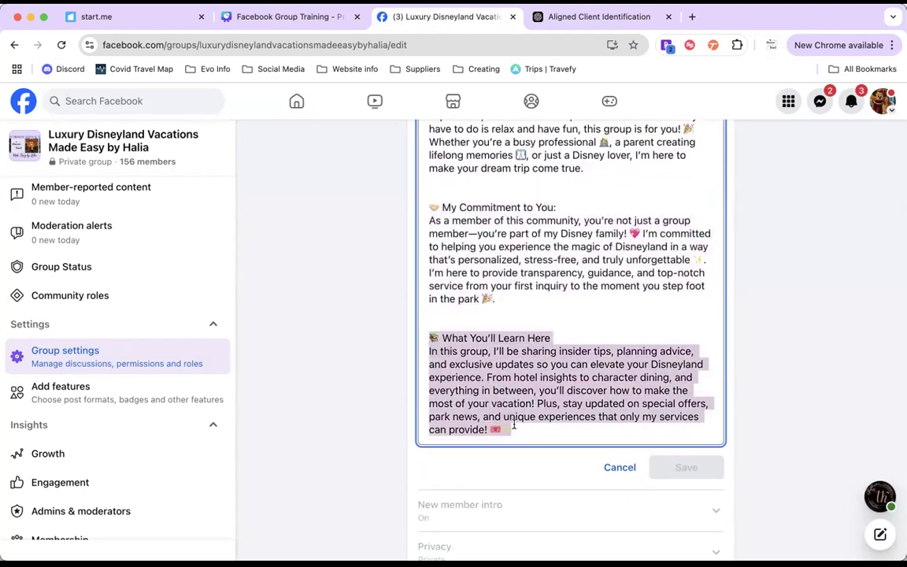
click(753, 348)
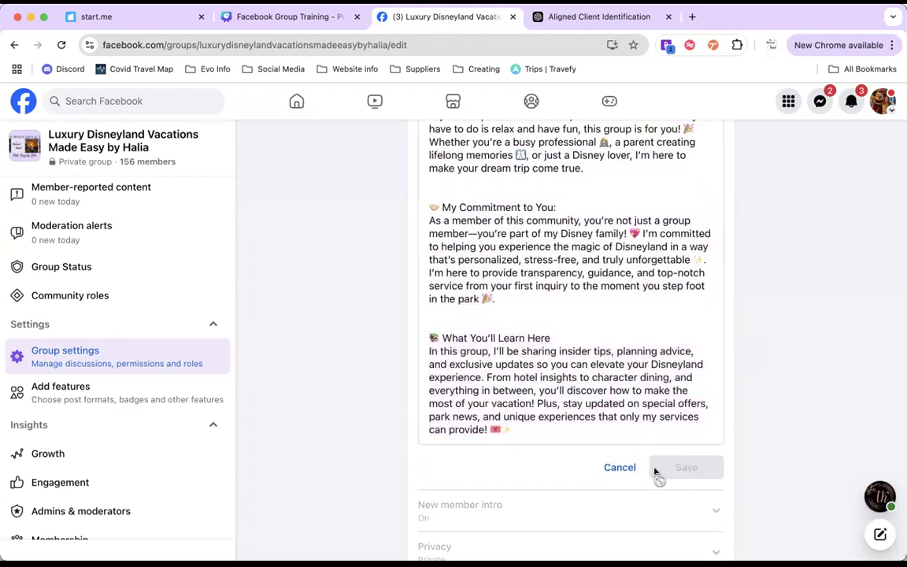
click(628, 469)
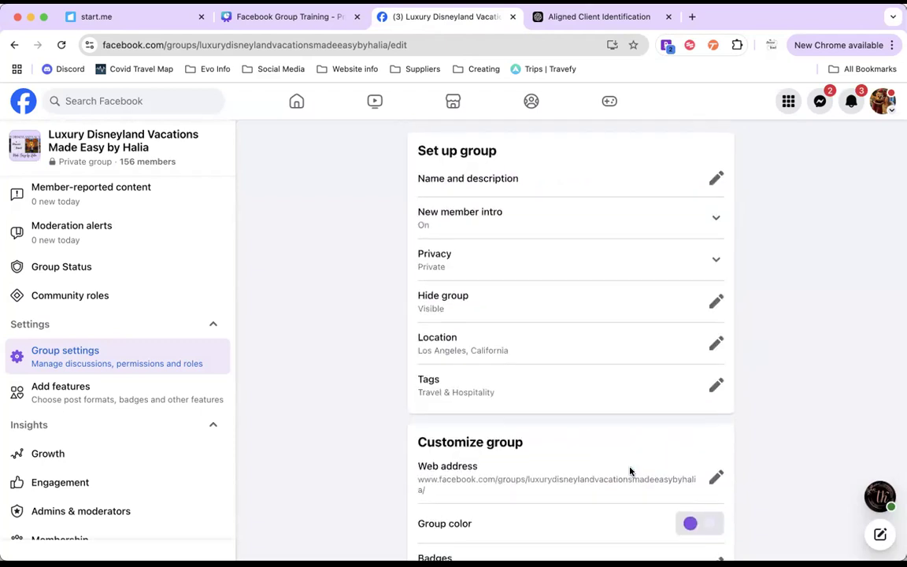
Step: Expand the New member intro setting and read through the preview of the welcome message
click(715, 220)
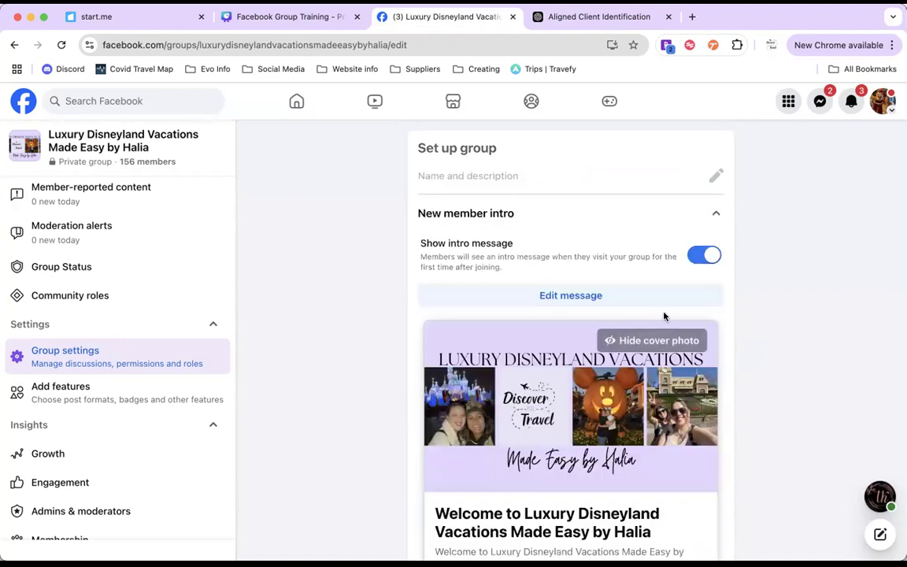
scroll(664, 315, down, 2)
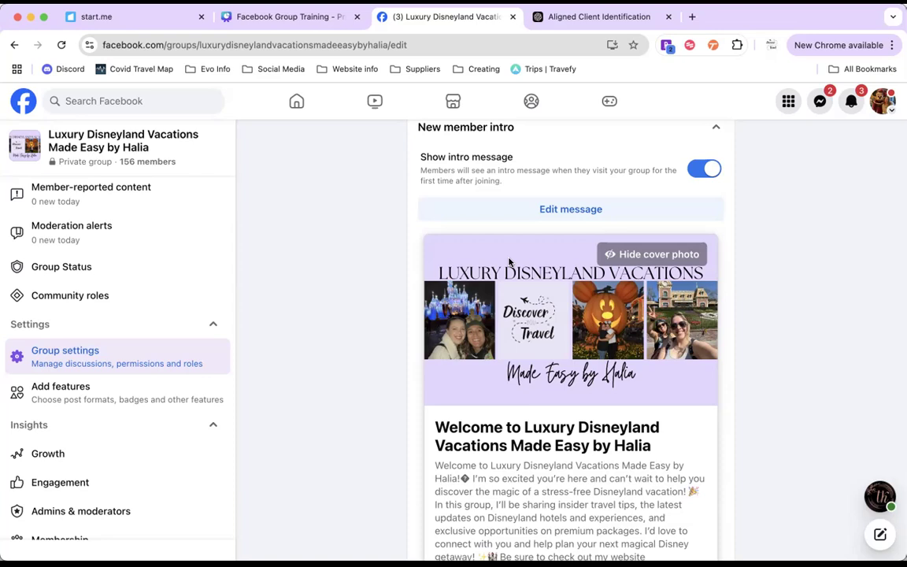
scroll(509, 262, down, 2)
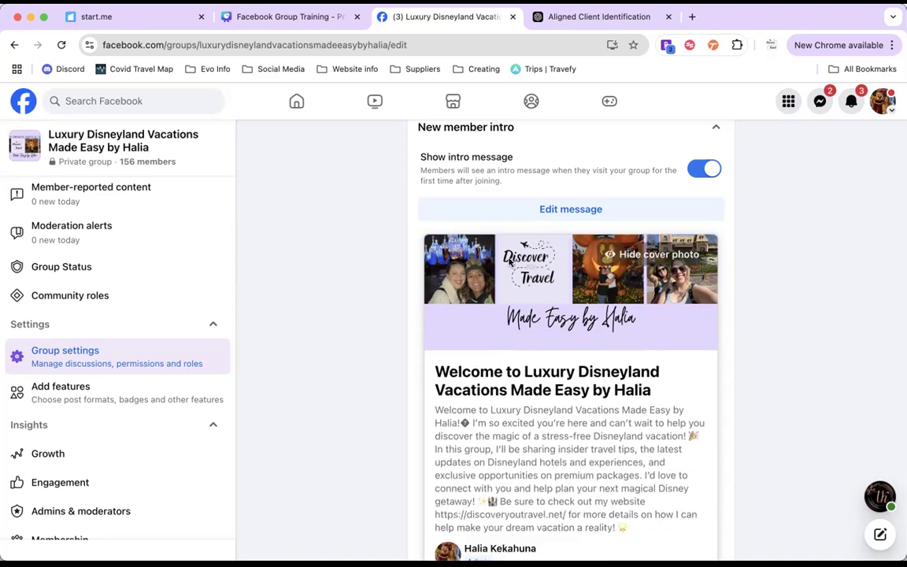
scroll(767, 393, down, 3)
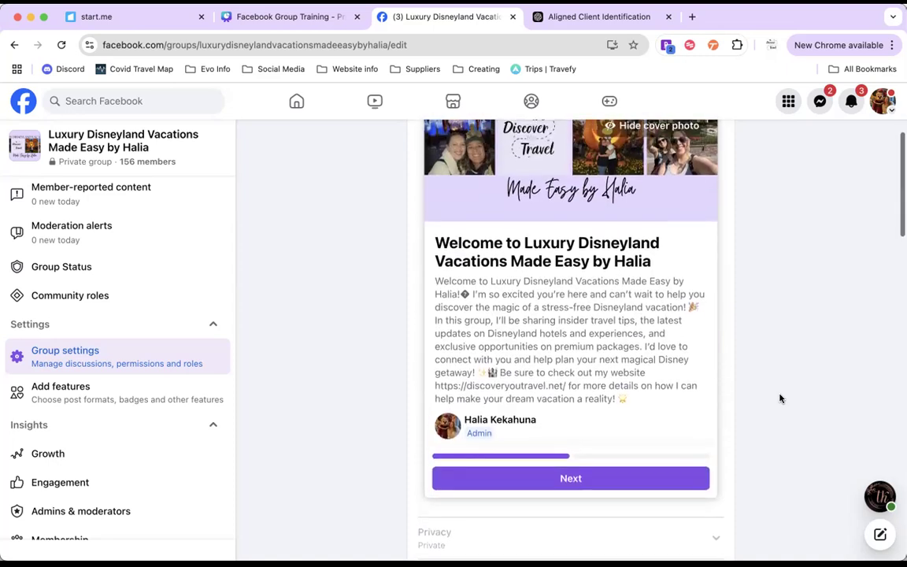
Step: Switch to ChatGPT and examine the new member intro prompt, its generated message and the follow-up request about adding the website
click(569, 22)
scroll(536, 299, down, 10)
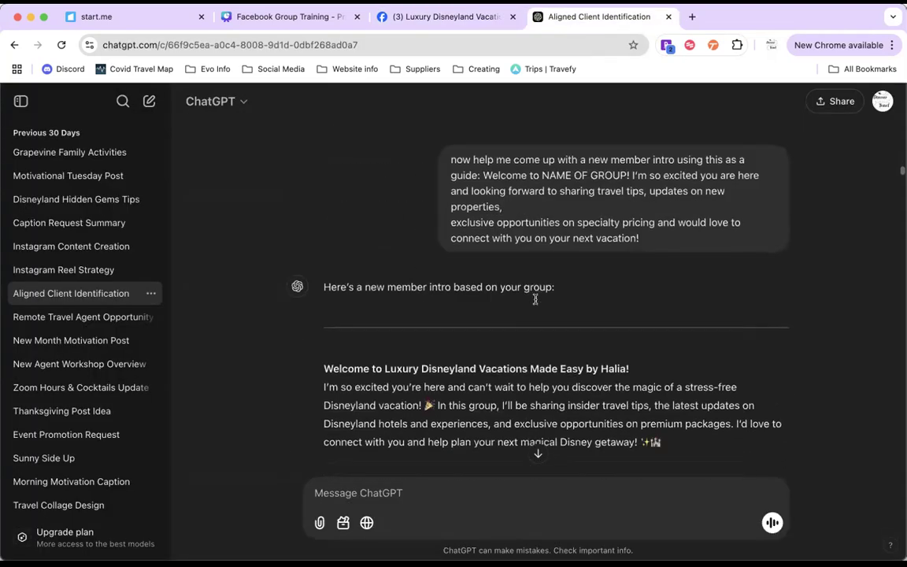
scroll(535, 299, down, 3)
scroll(522, 199, down, 1)
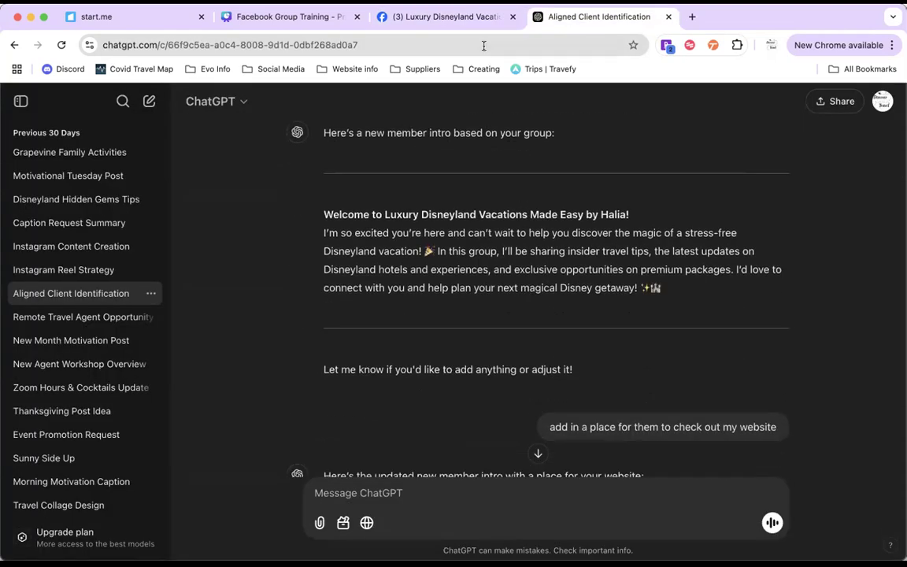
Step: Return to Facebook and highlight the welcome text and the website invitation in the new member intro preview
click(460, 17)
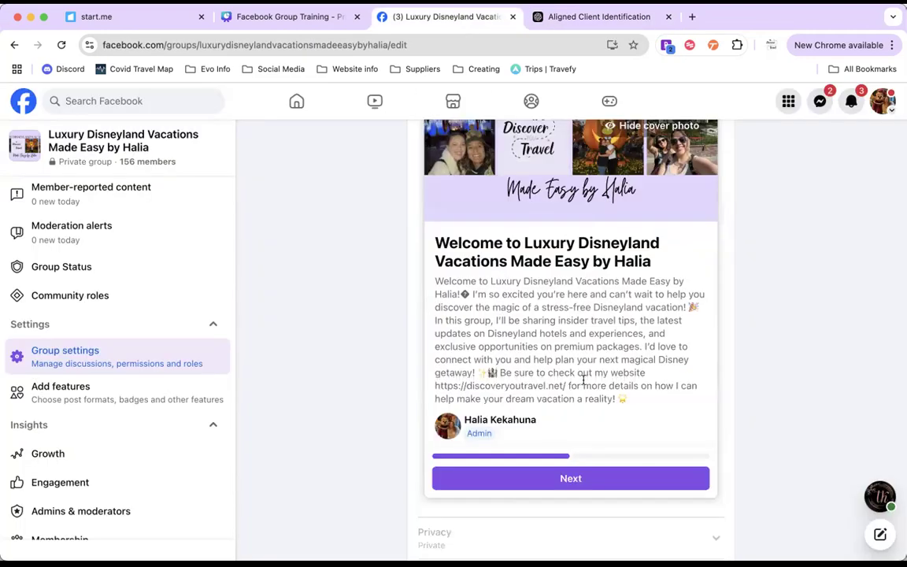
drag(433, 281, 569, 376)
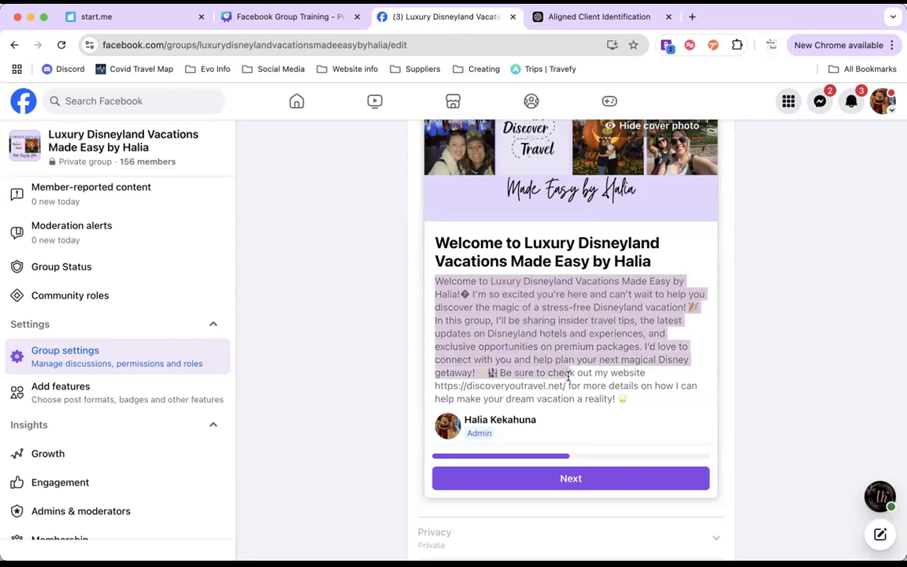
click(527, 377)
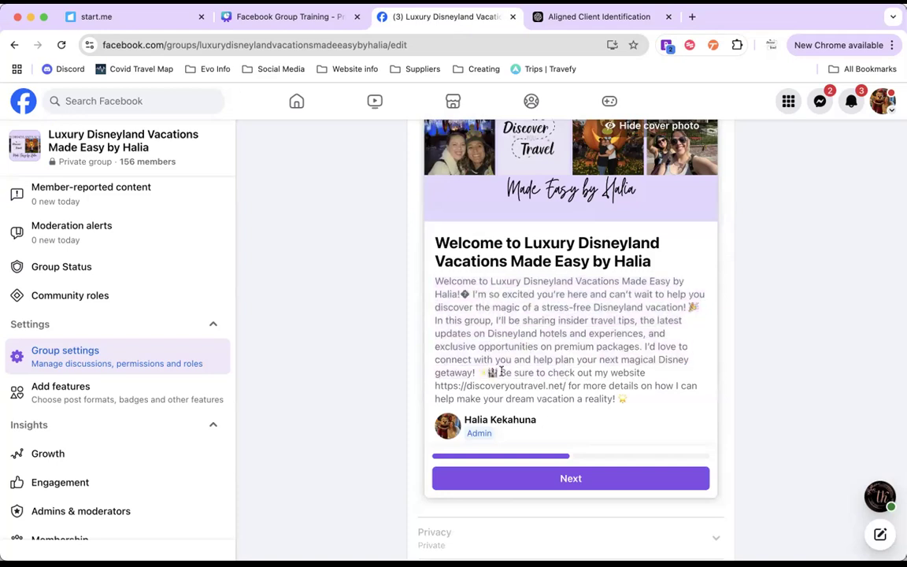
drag(503, 372, 621, 405)
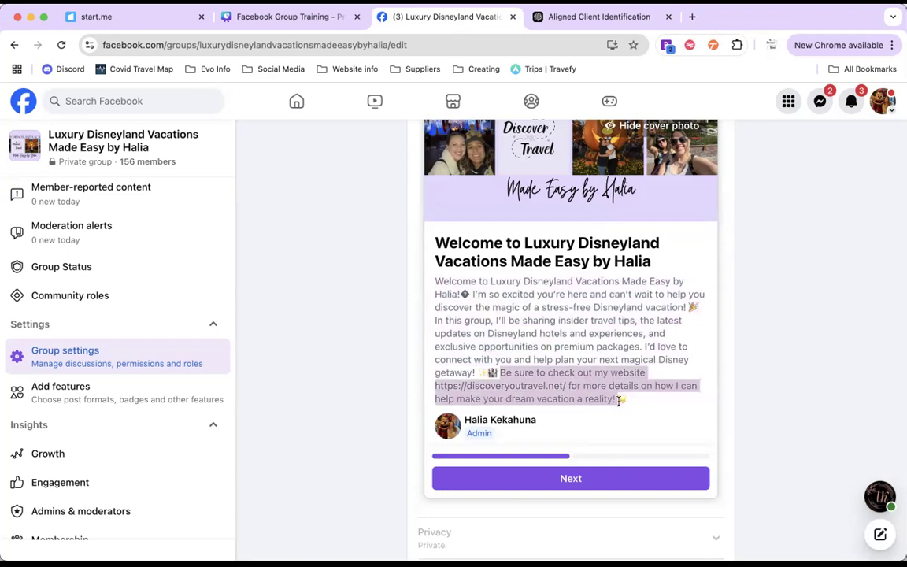
scroll(620, 400, up, 2)
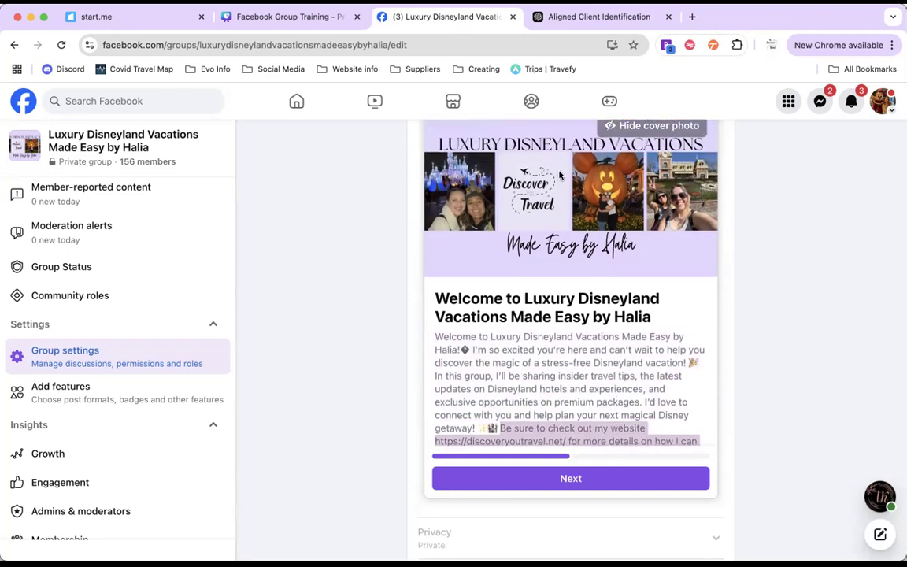
Step: Advance the new member intro preview to the group rules, look through them, and collapse the New member intro setting
click(594, 478)
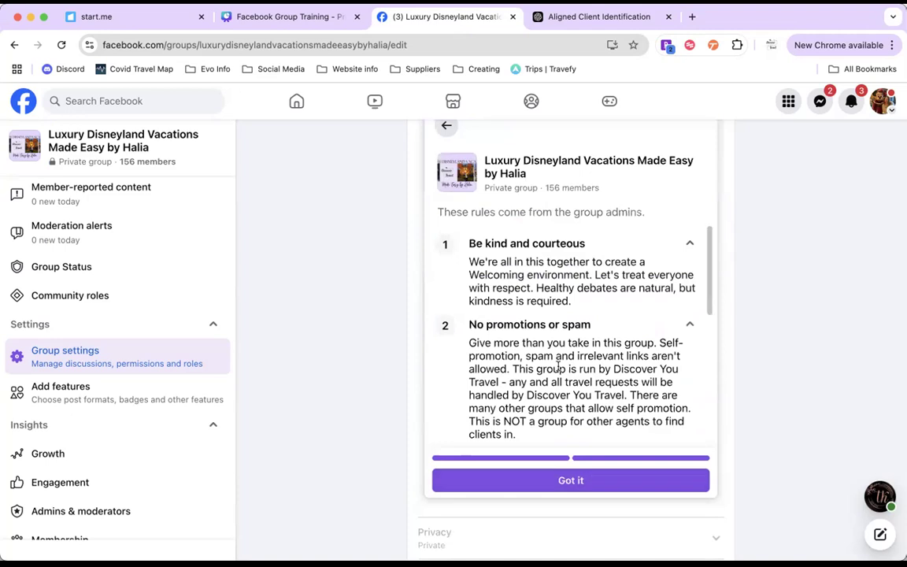
scroll(558, 367, down, 6)
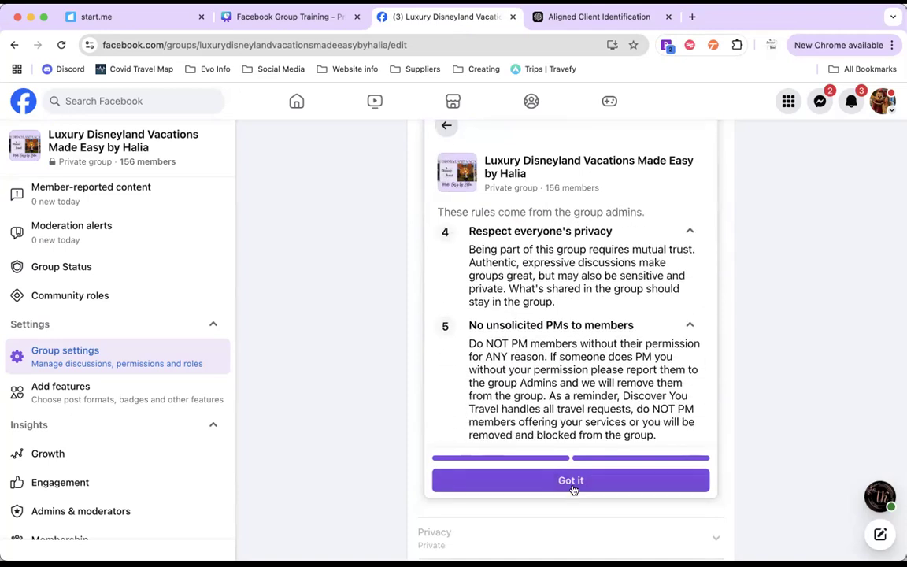
scroll(603, 304, up, 6)
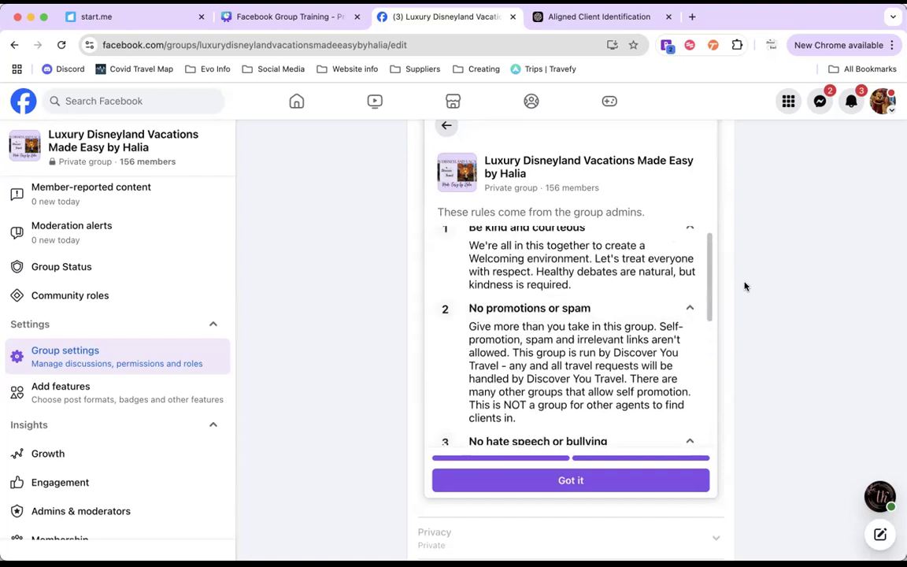
scroll(745, 287, up, 5)
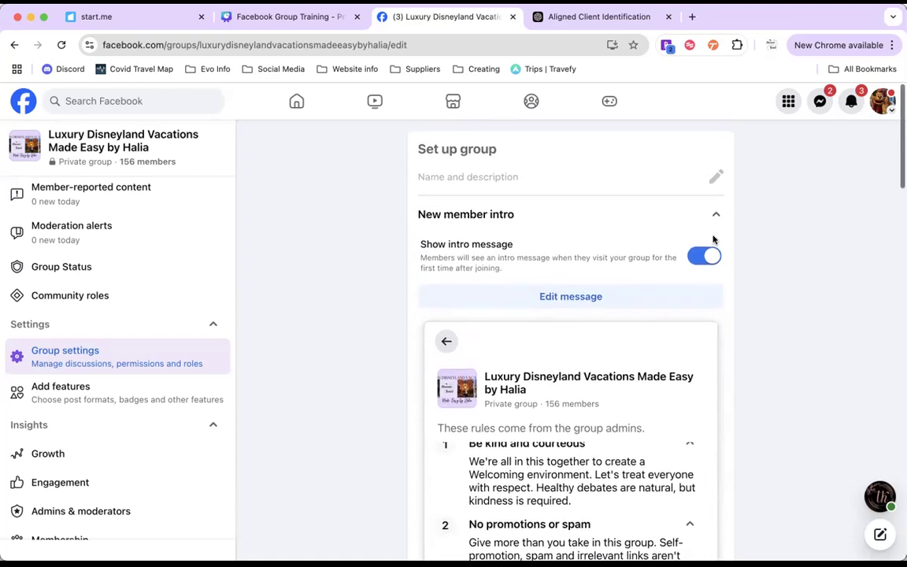
click(714, 212)
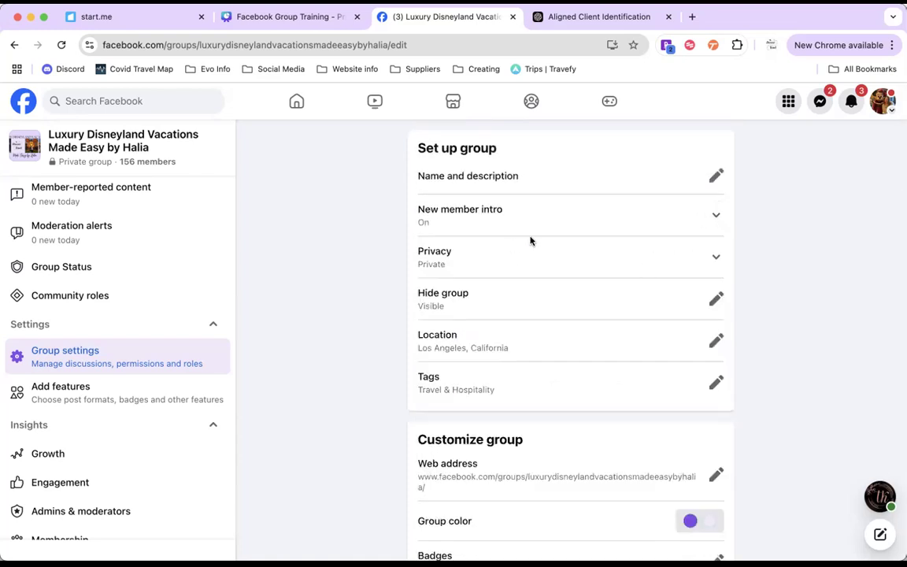
Step: Highlight the group's Location value and its Tags setting in the Set up group section
scroll(583, 280, down, 2)
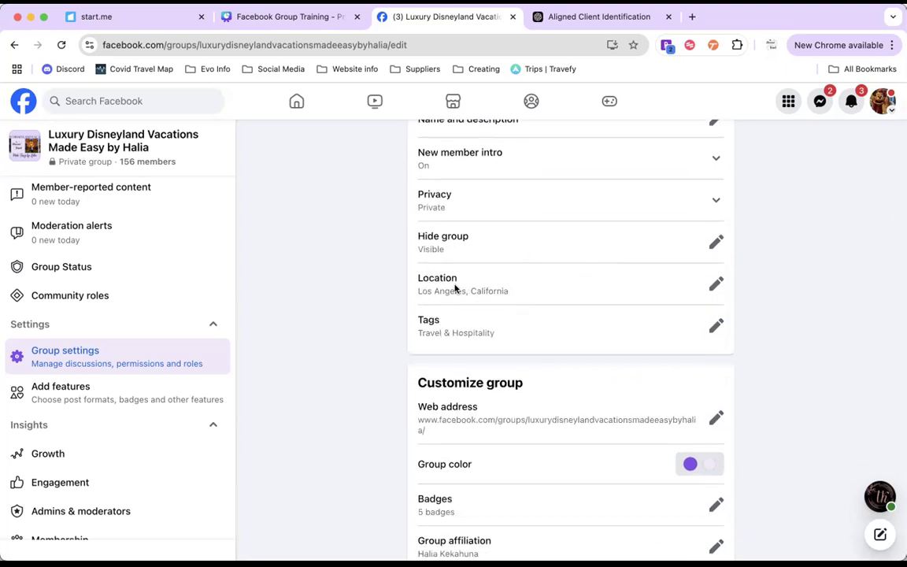
drag(515, 296, 415, 295)
click(397, 293)
scroll(397, 294, down, 1)
drag(496, 300, 414, 295)
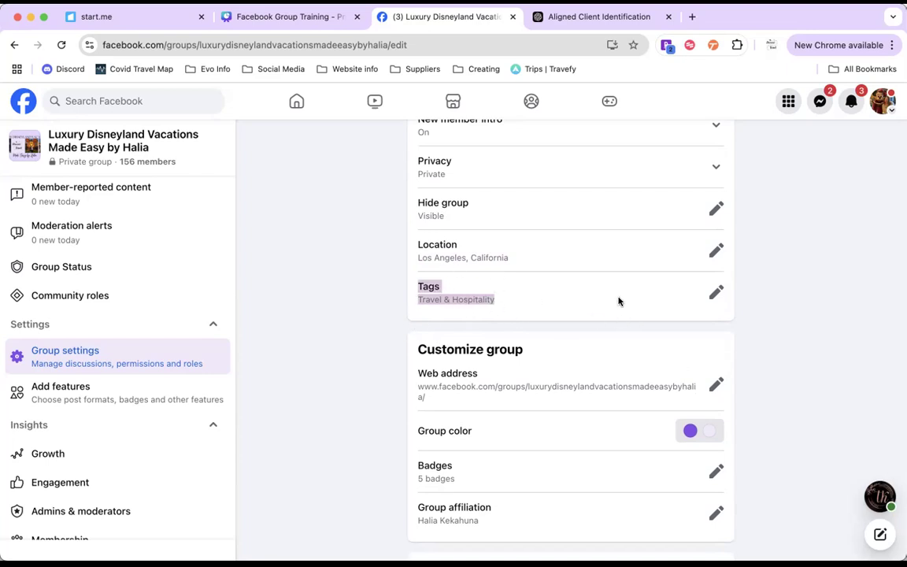
Step: Open the group's Tags selection, browse the available tag categories, and close it without changing any tags
click(714, 295)
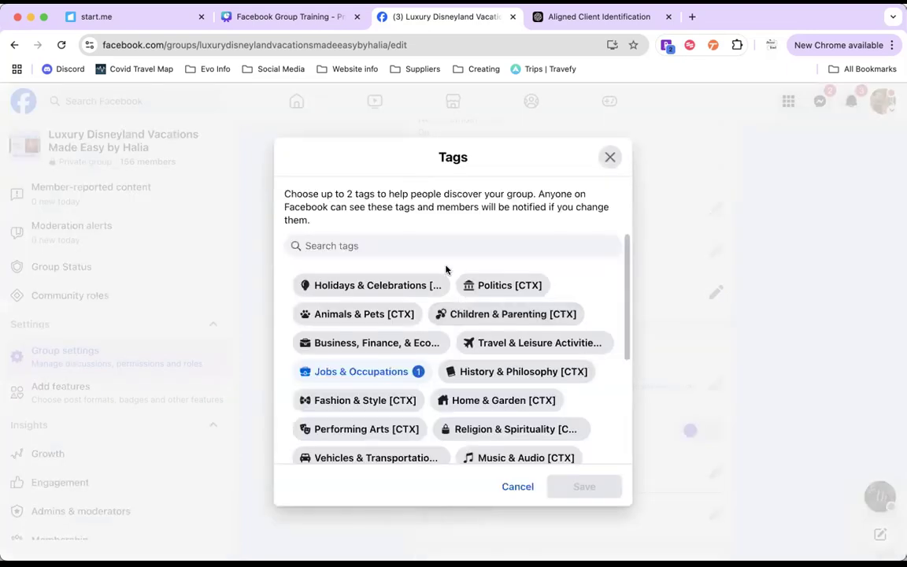
scroll(431, 356, down, 3)
scroll(524, 304, up, 2)
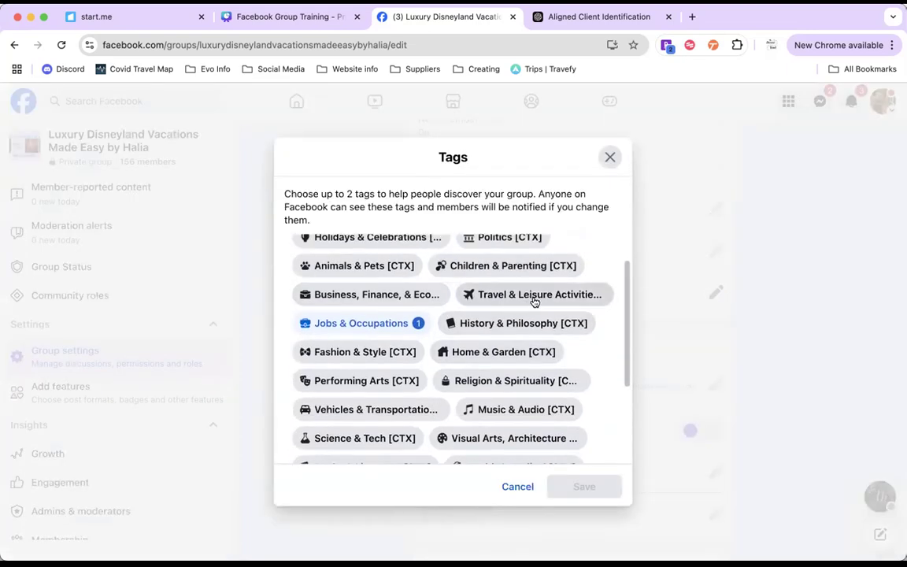
scroll(532, 304, down, 4)
scroll(534, 301, up, 5)
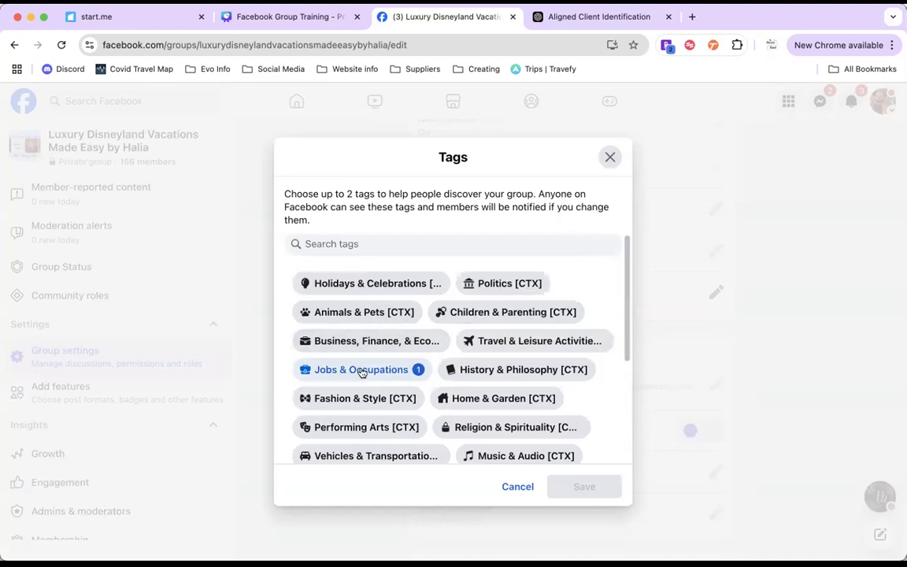
click(511, 487)
Step: Highlight the Web address label in the Customize group section and open the group's web address for editing
scroll(521, 318, down, 1)
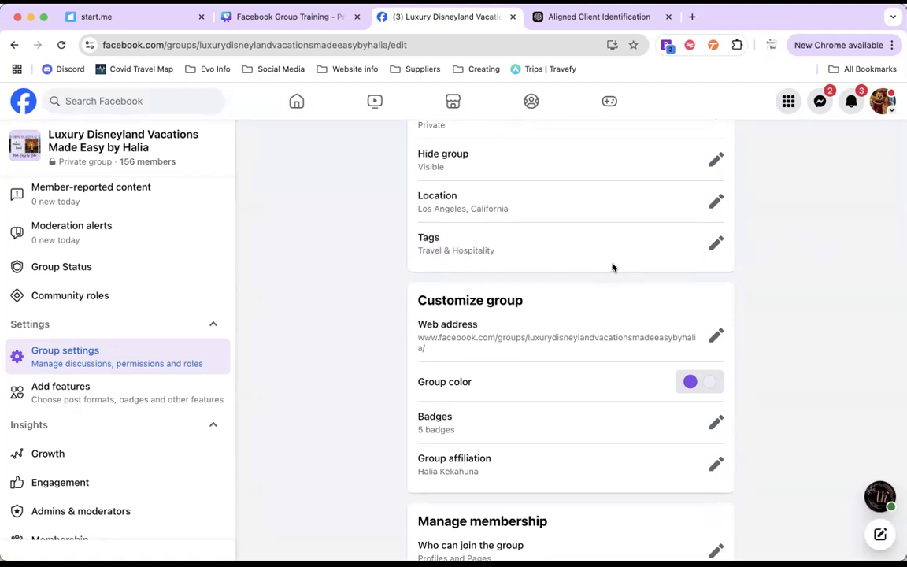
scroll(613, 268, down, 2)
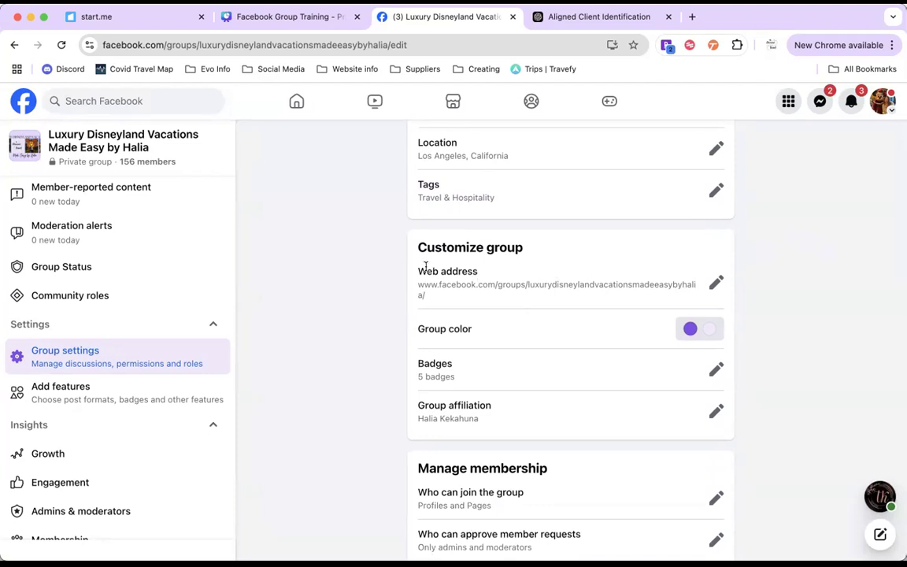
drag(417, 270, 474, 270)
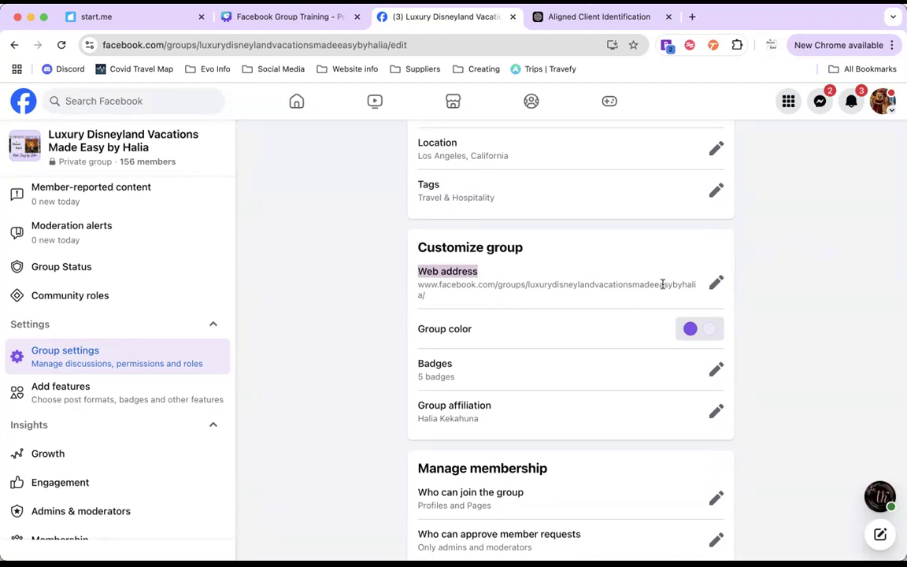
click(710, 285)
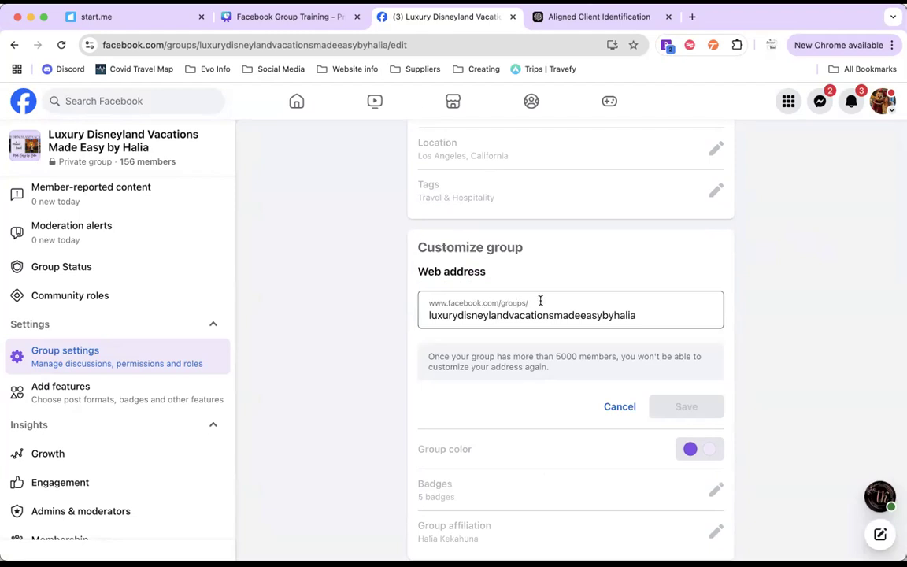
Step: Highlight the custom part of the group's web address and cancel editing it
drag(642, 315, 391, 322)
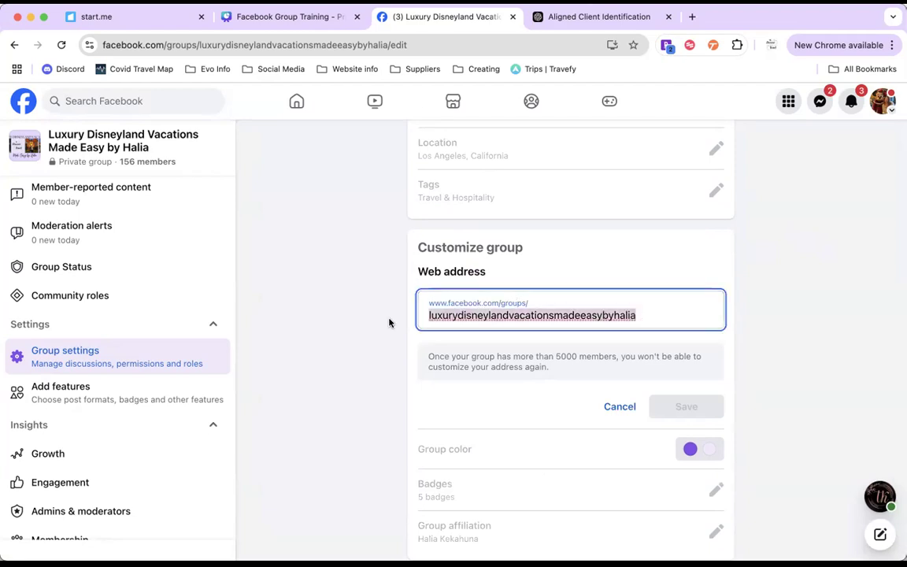
click(391, 322)
click(620, 407)
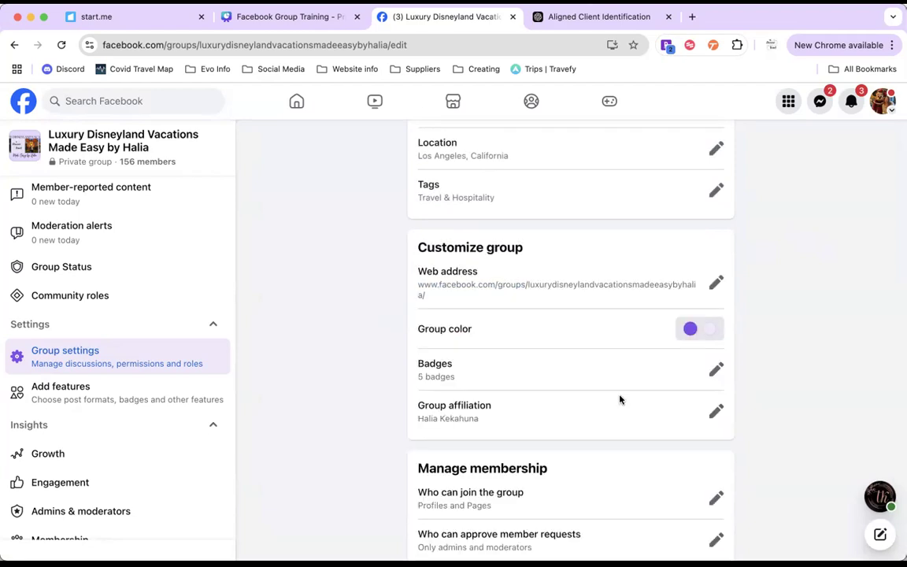
Step: View the primary and accent color choices for the group color, and close them without changing anything
scroll(618, 398, down, 1)
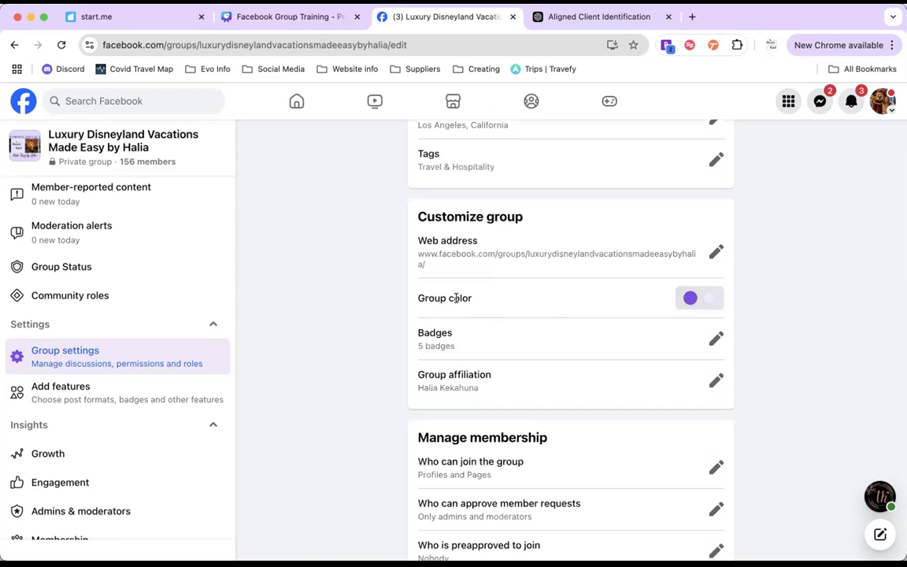
click(695, 305)
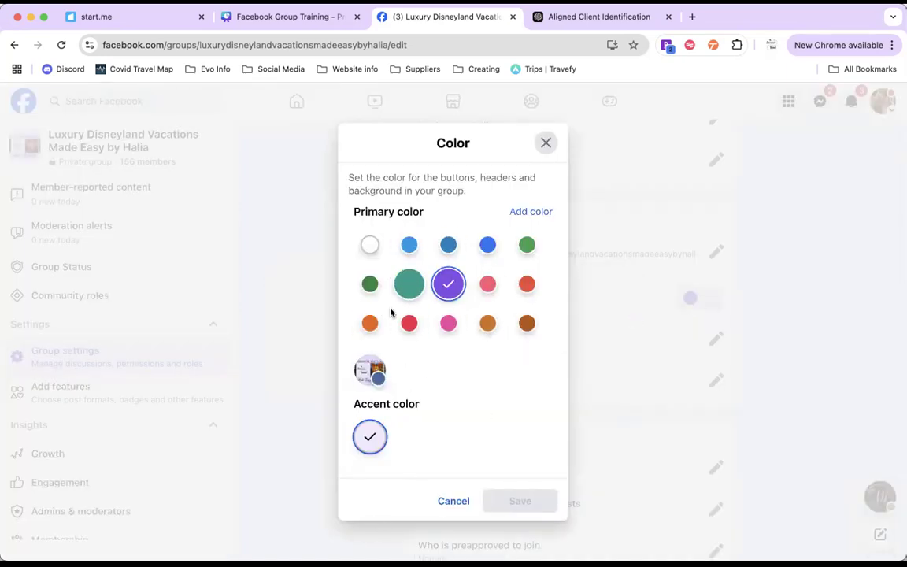
click(454, 499)
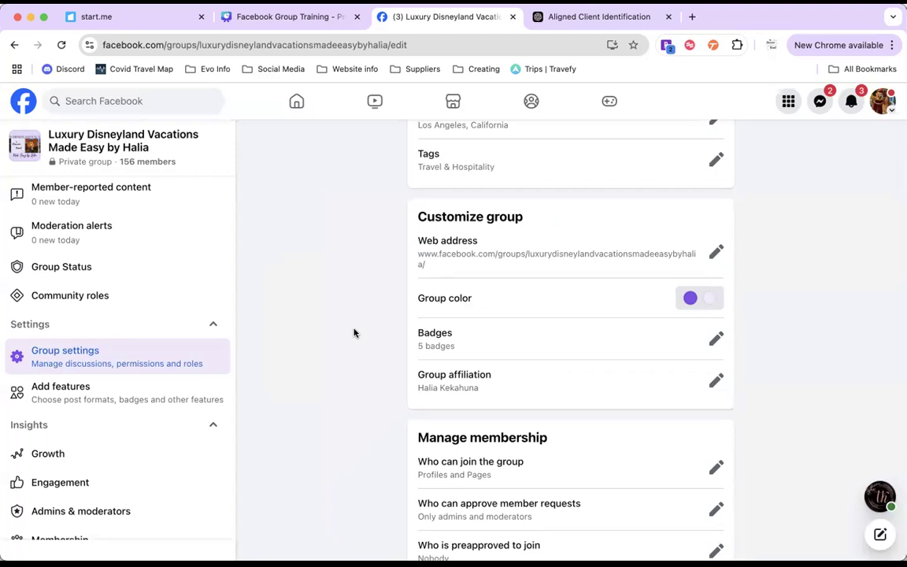
click(698, 304)
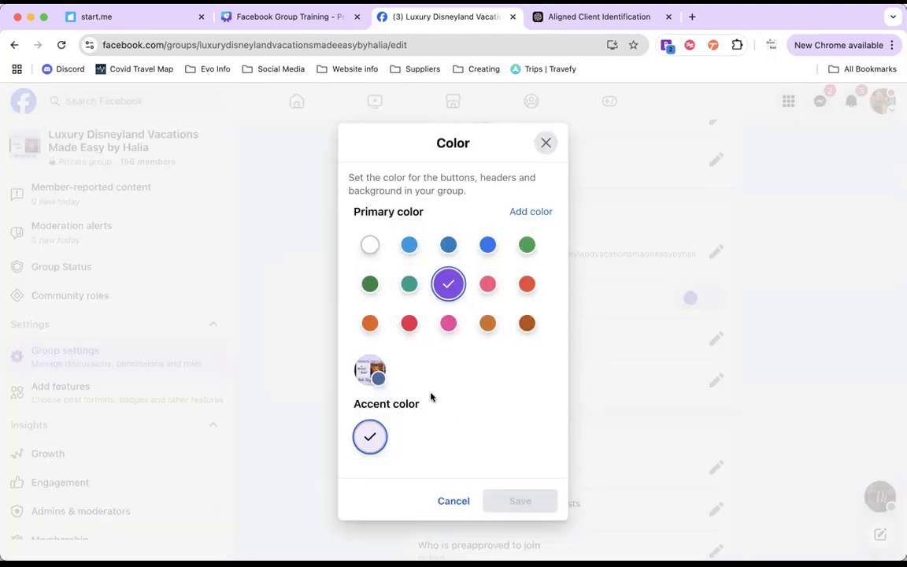
click(544, 144)
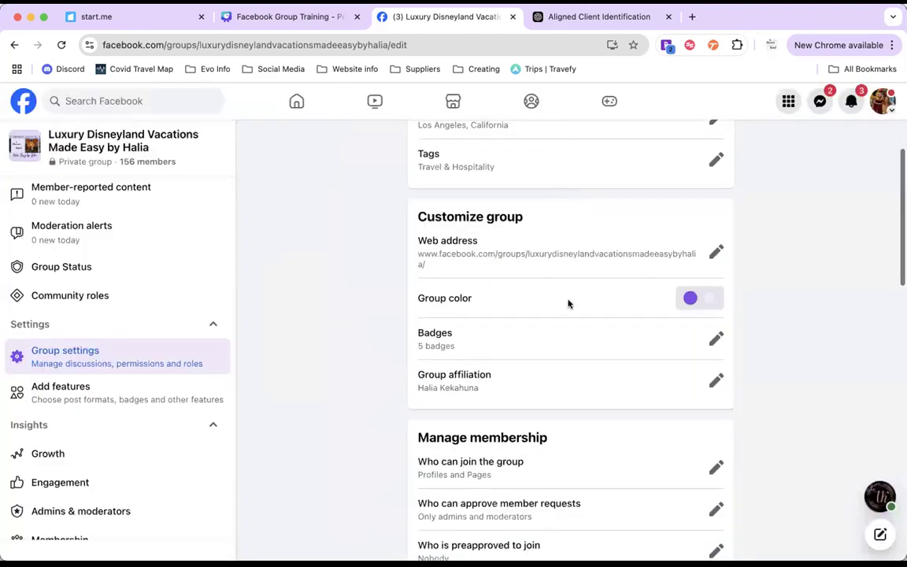
Step: Open the group's Badges setting, look through the available badges, and close it without changes
scroll(569, 304, down, 3)
click(716, 236)
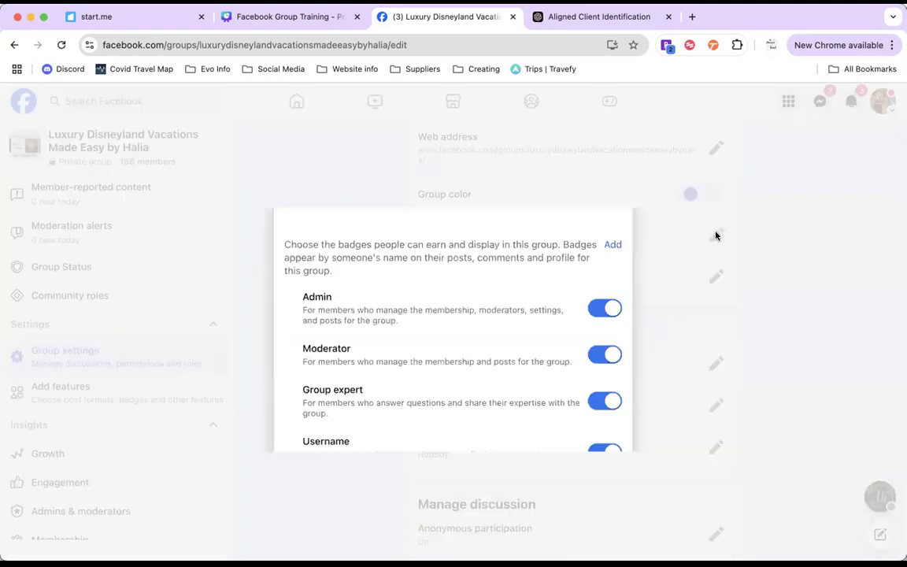
scroll(522, 360, down, 1)
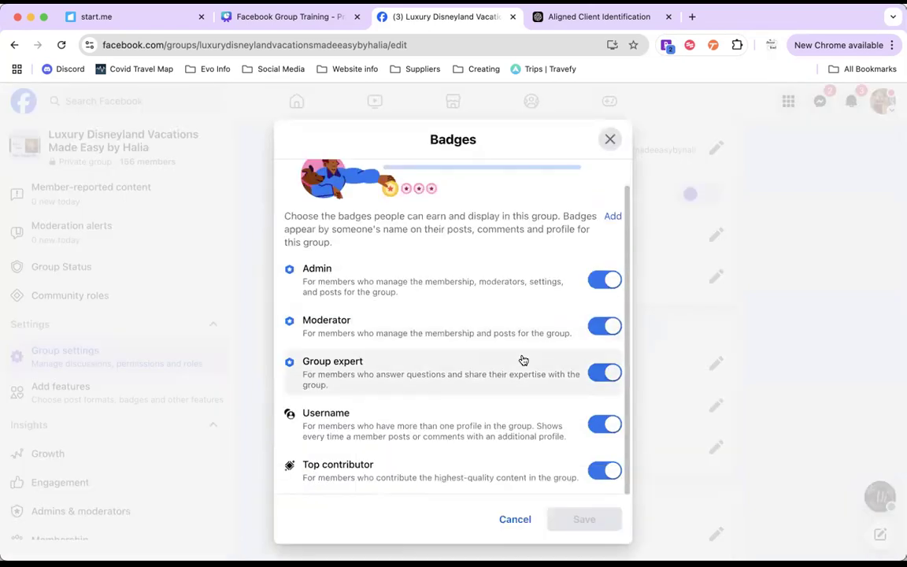
click(611, 142)
Step: Open the Group affiliation setting, view the people and pages that can be affiliated, and cancel without changes
scroll(378, 330, down, 1)
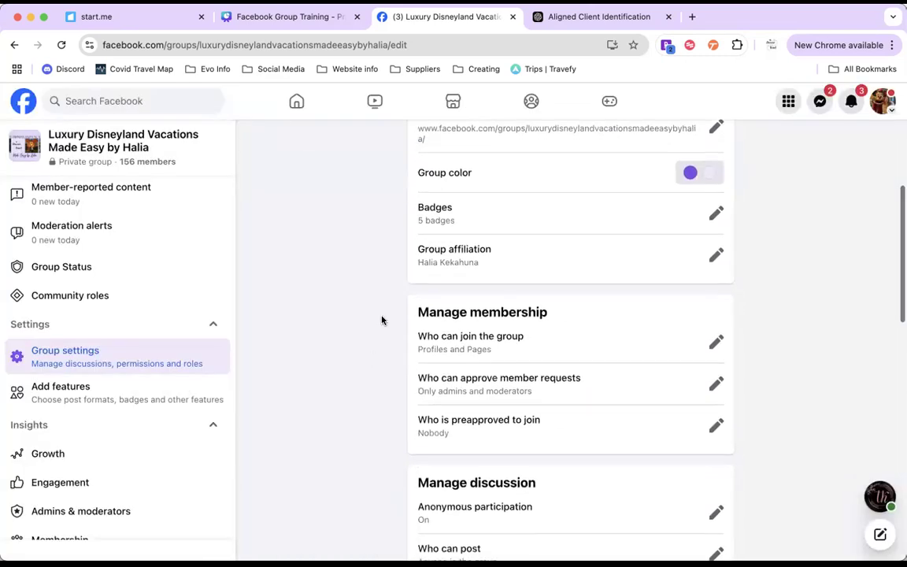
click(721, 259)
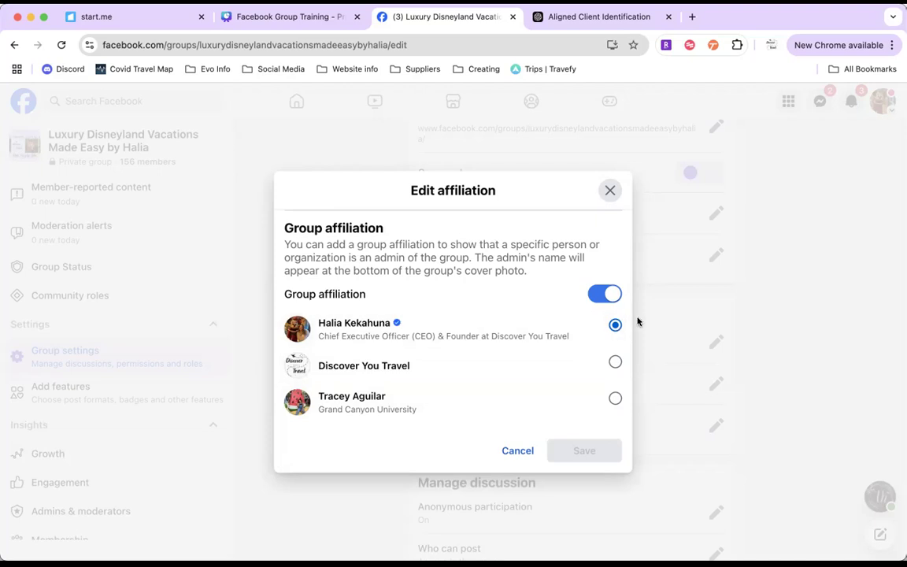
click(511, 454)
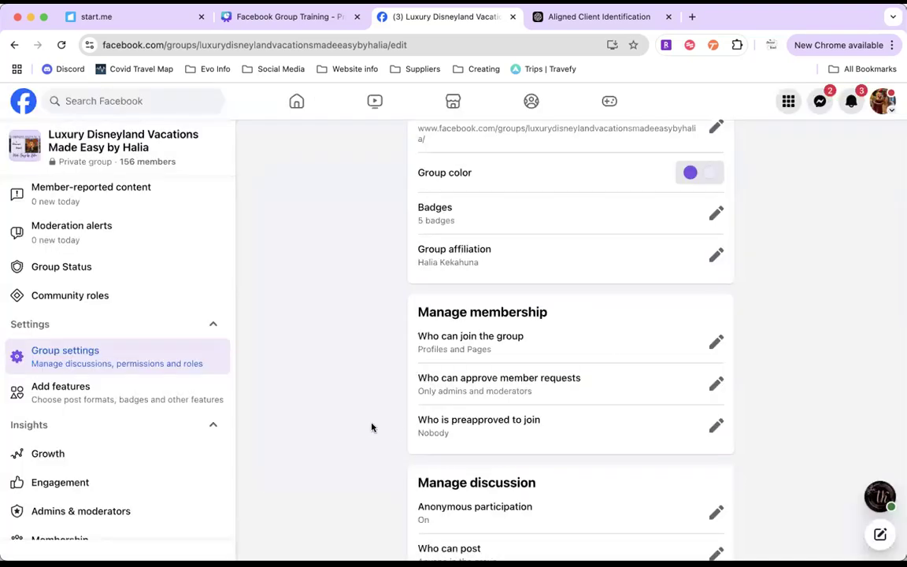
Step: Look over the Manage membership settings and highlight the Anonymous participation setting under Manage discussion
scroll(371, 428, down, 2)
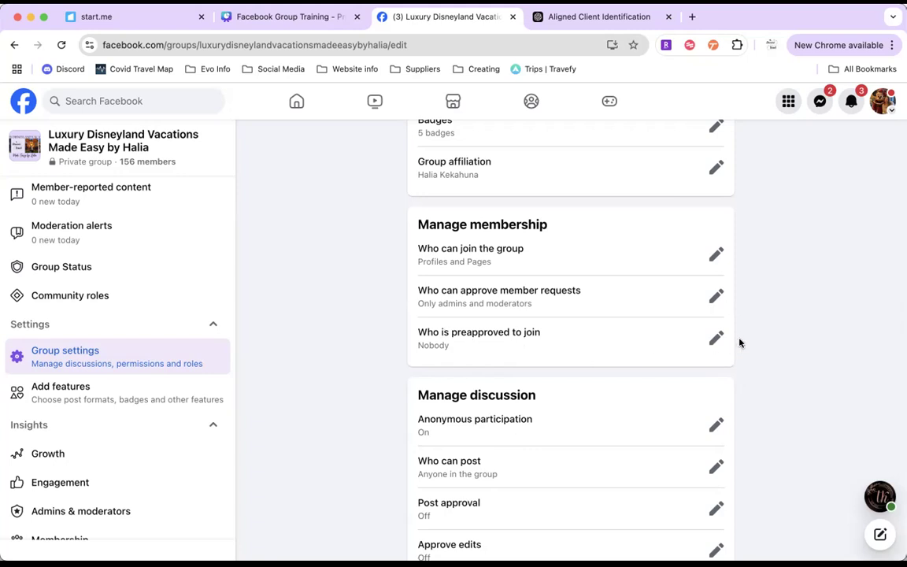
scroll(740, 342, down, 4)
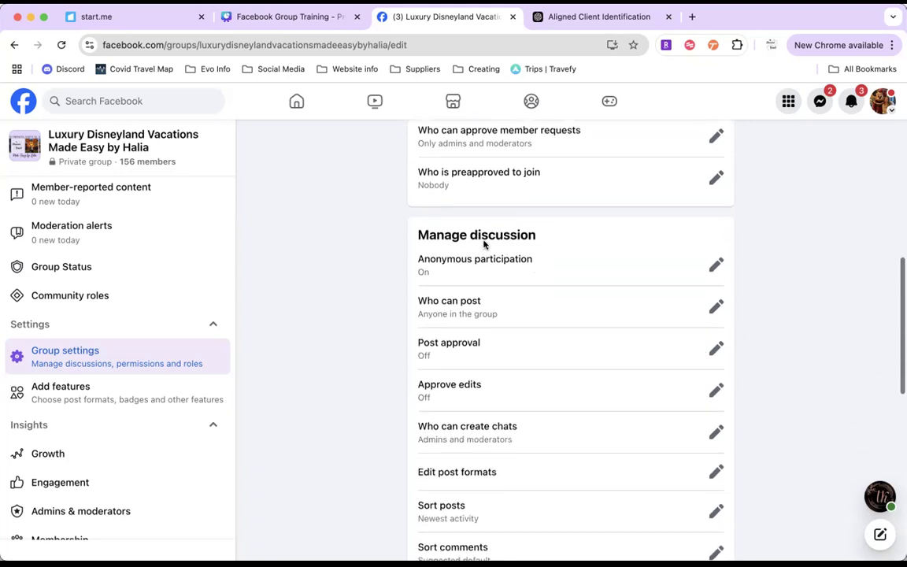
drag(535, 259, 415, 262)
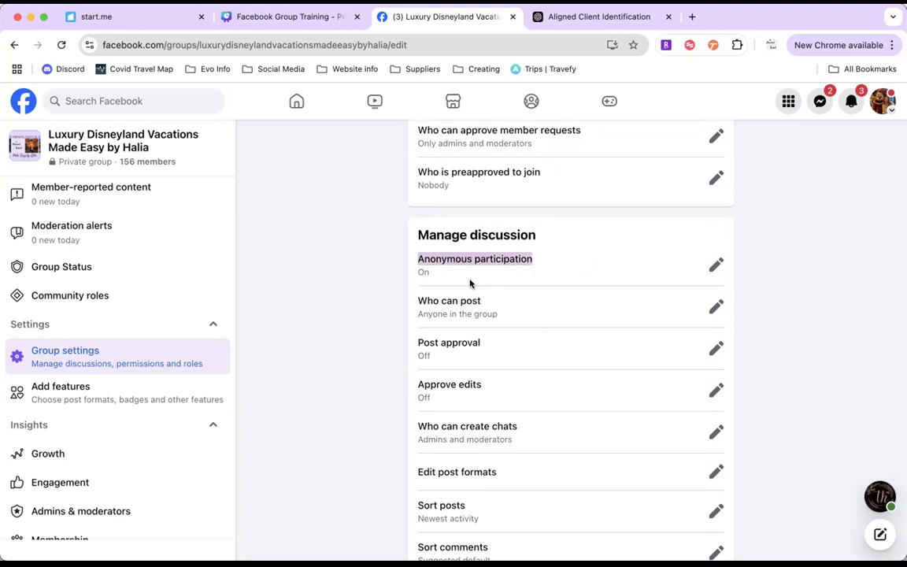
click(397, 277)
Step: Examine the remaining Manage discussion settings, from posting and approvals to sorting and default tab, and the features added to the group
scroll(422, 258, down, 1)
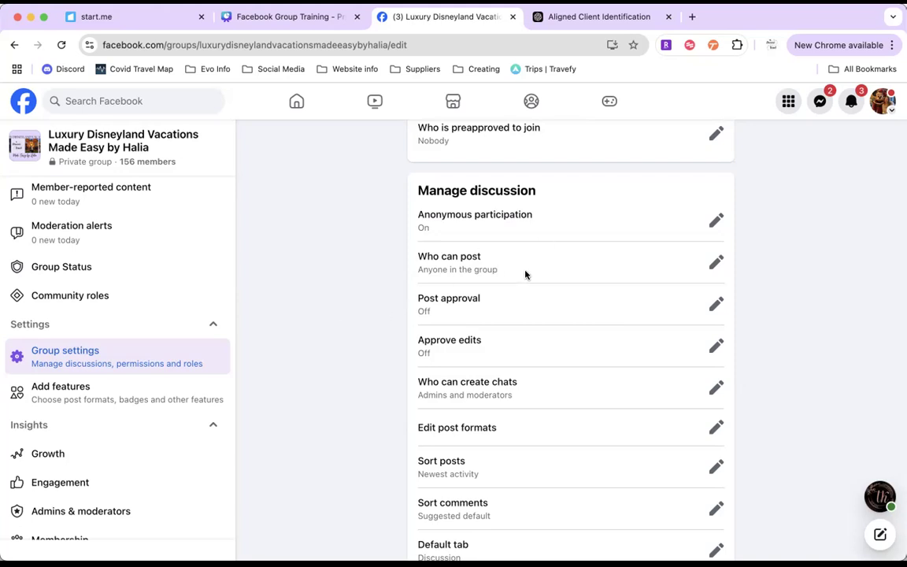
scroll(526, 274, down, 2)
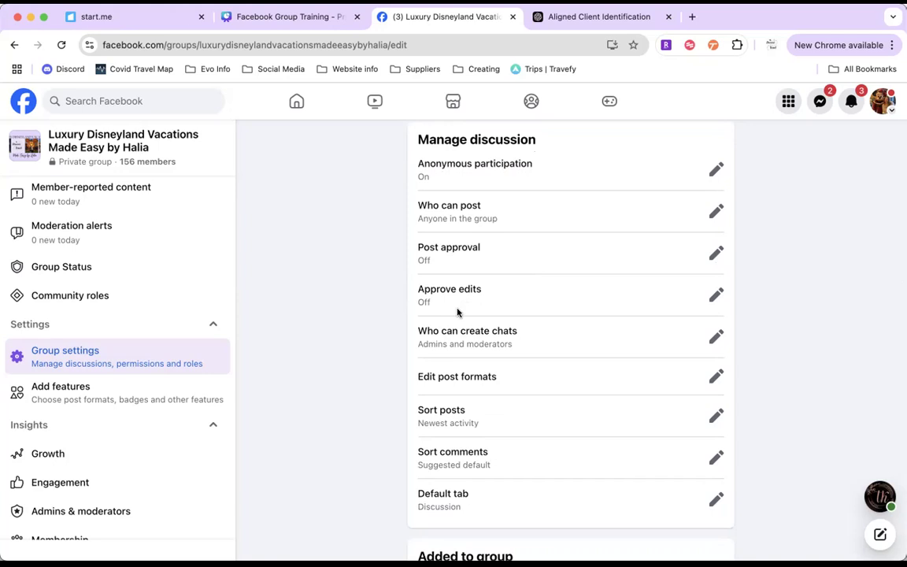
scroll(456, 307, down, 3)
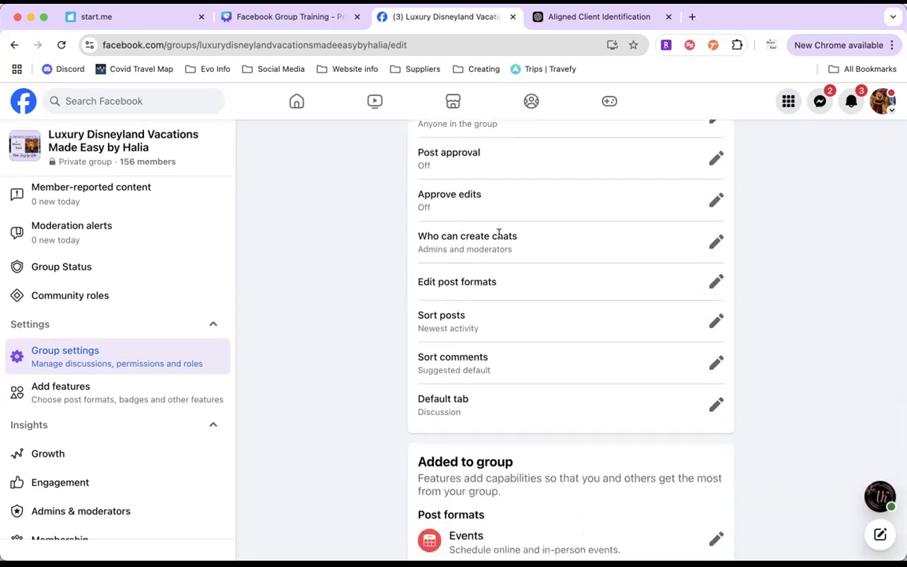
scroll(498, 234, down, 3)
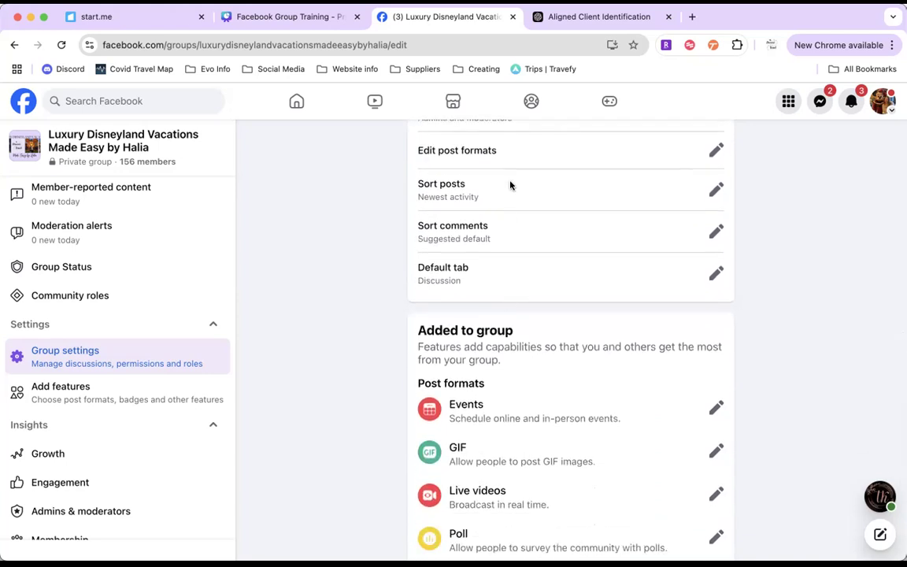
scroll(510, 182, down, 1)
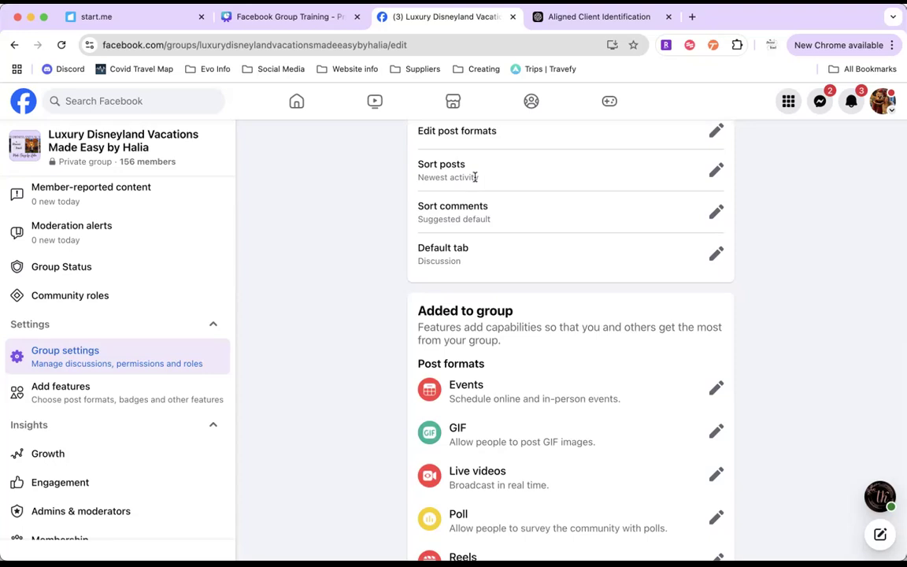
scroll(479, 203, down, 1)
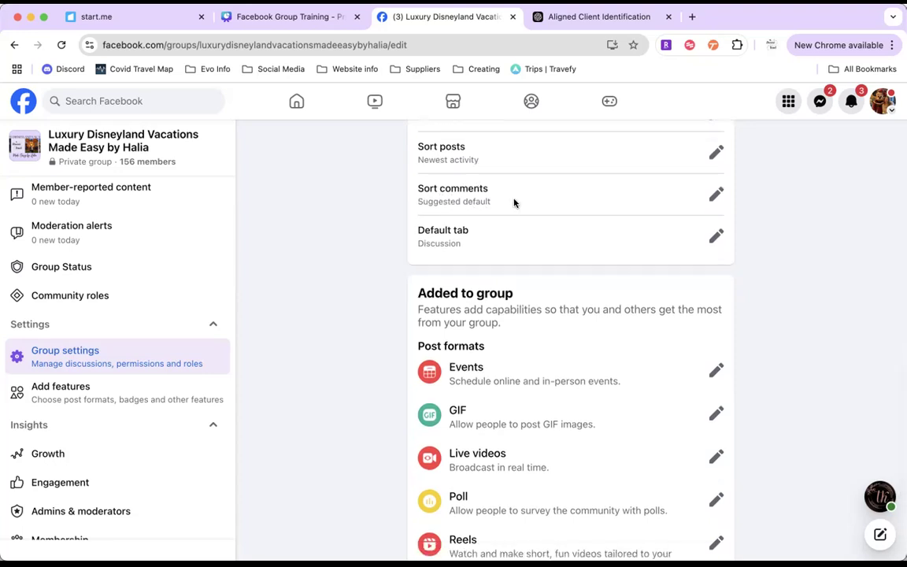
scroll(469, 203, down, 1)
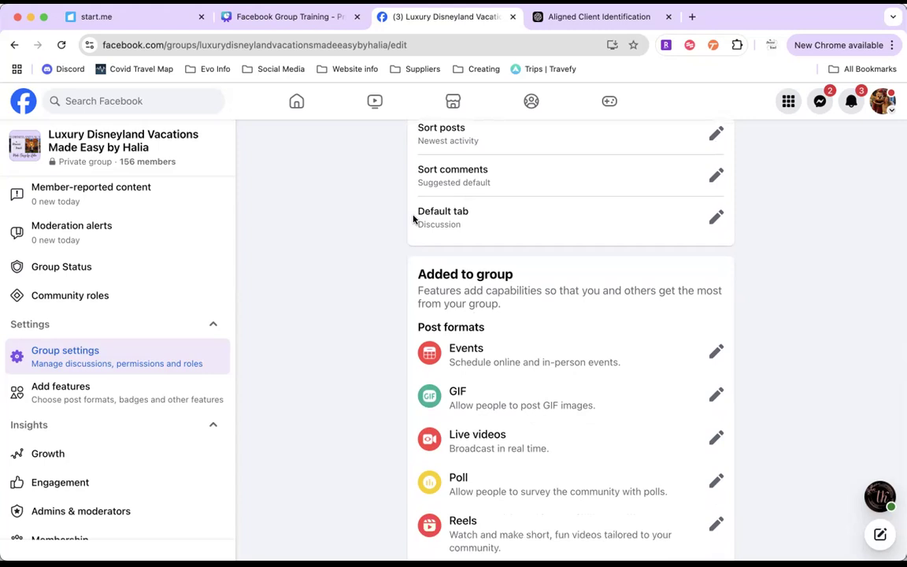
scroll(415, 219, down, 5)
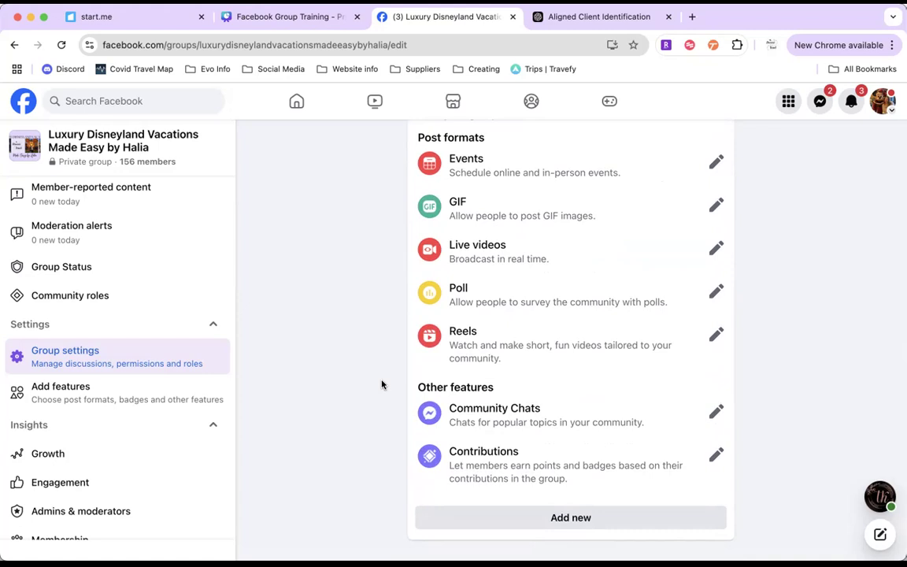
Step: Switch to the Facebook Group Training design in Canva and present it full screen from the Description Example slide
click(280, 17)
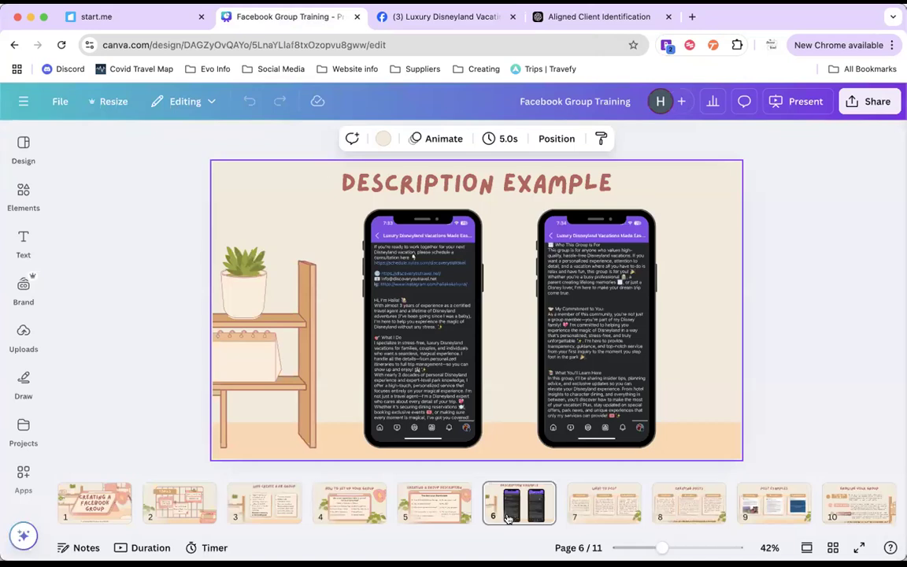
click(796, 108)
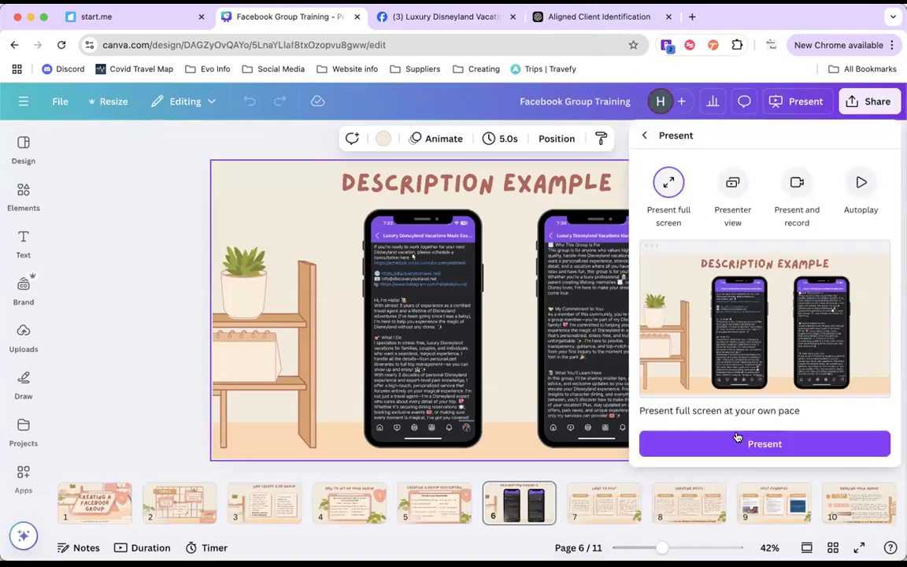
click(738, 446)
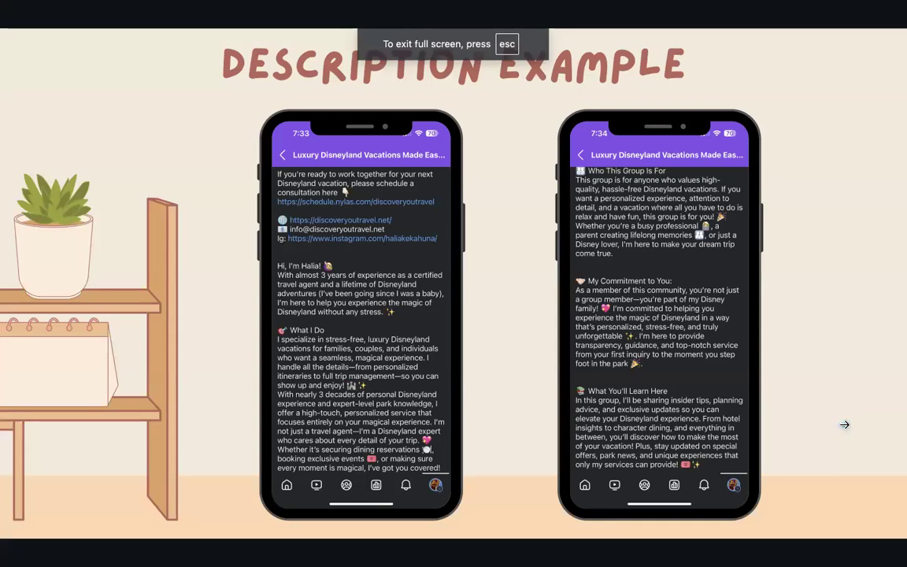
Step: Advance the presentation past the Description Example slide and settle on the What to Post slide
mouse_move(356, 530)
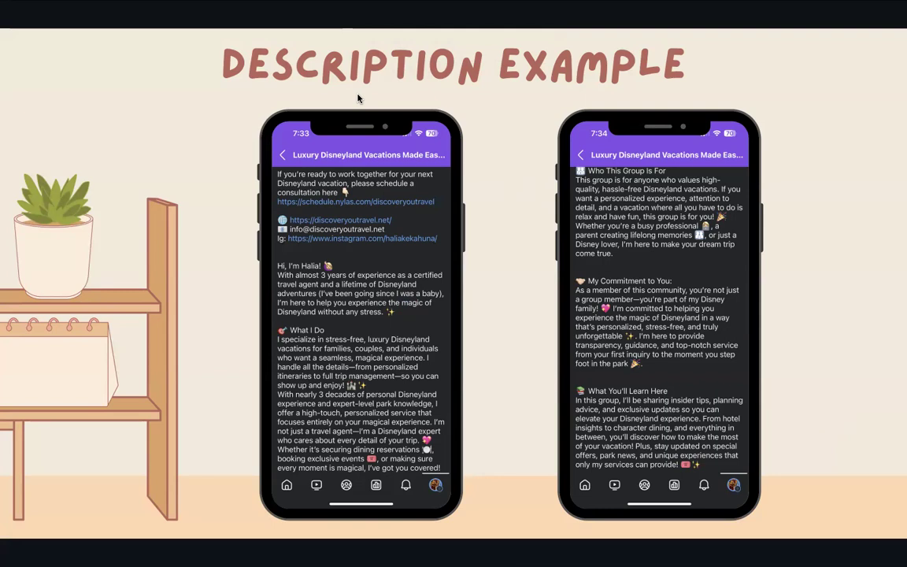
click(851, 475)
click(886, 475)
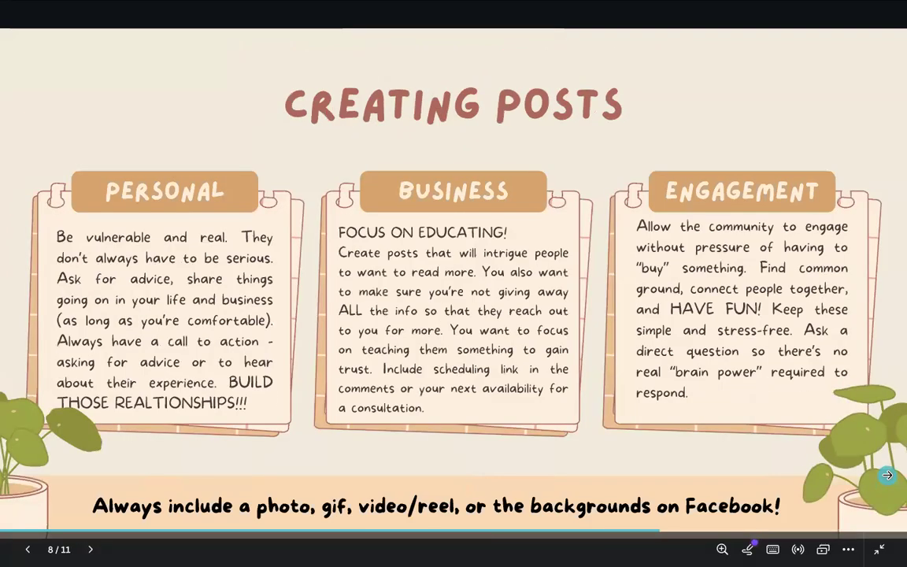
key(Left)
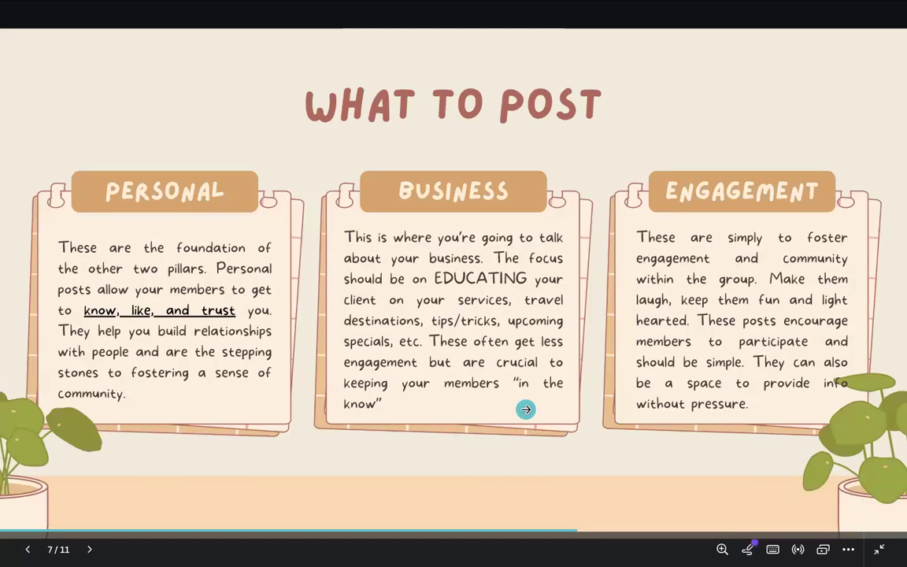